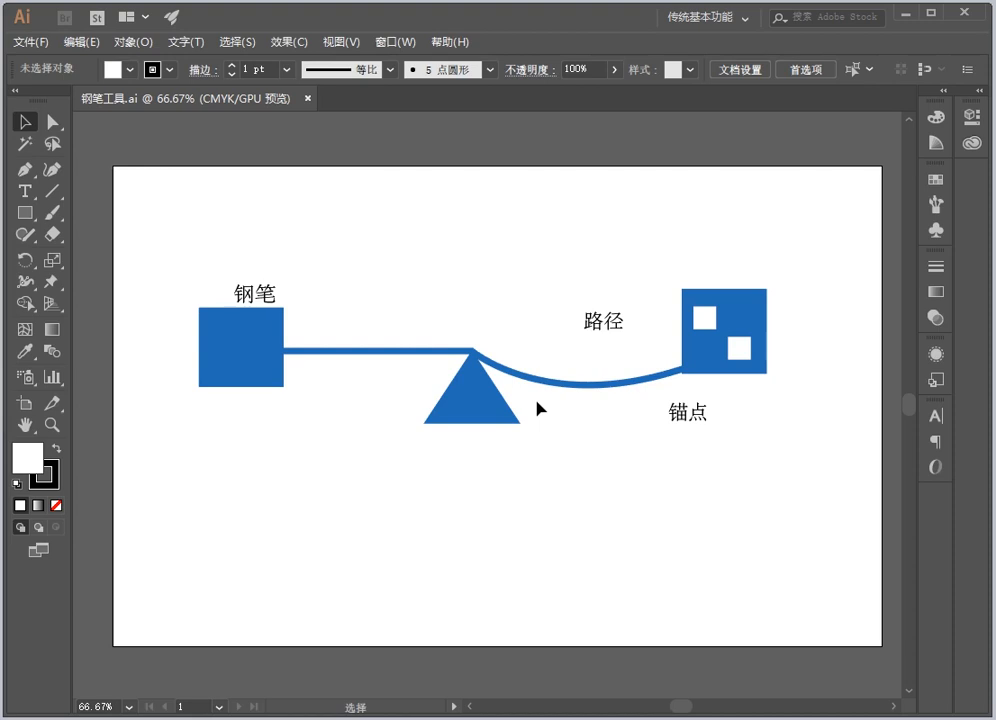
Select all artwork, inspect its paths and anchor points in outline view, restore the preview and deselect everything
key(ctrl+a)
key(a)
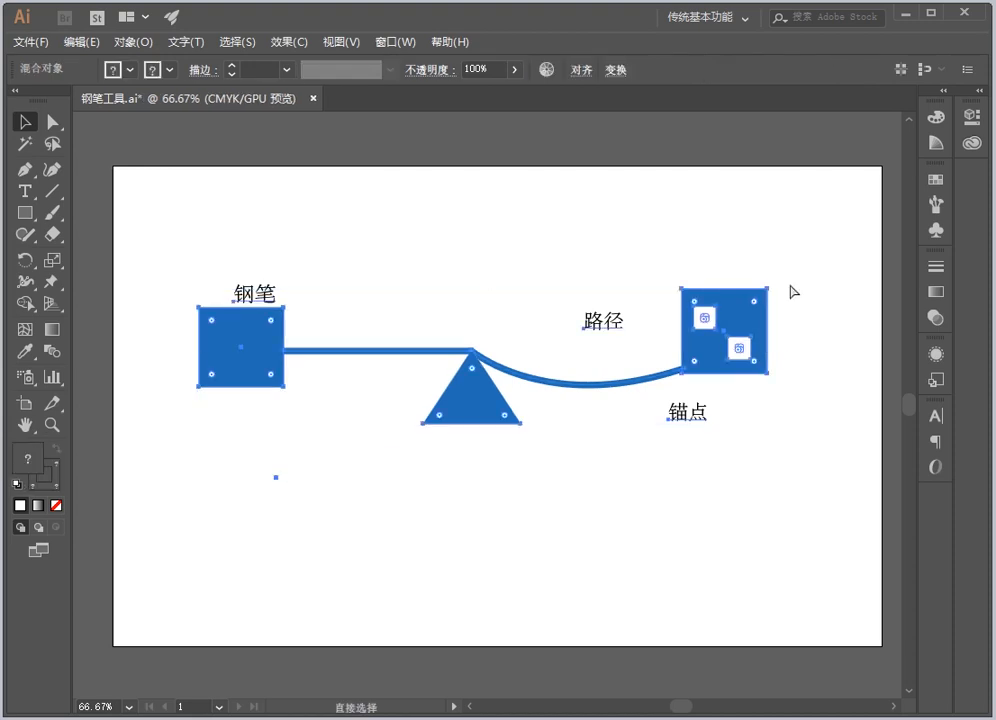
key(ctrl+y)
key(v)
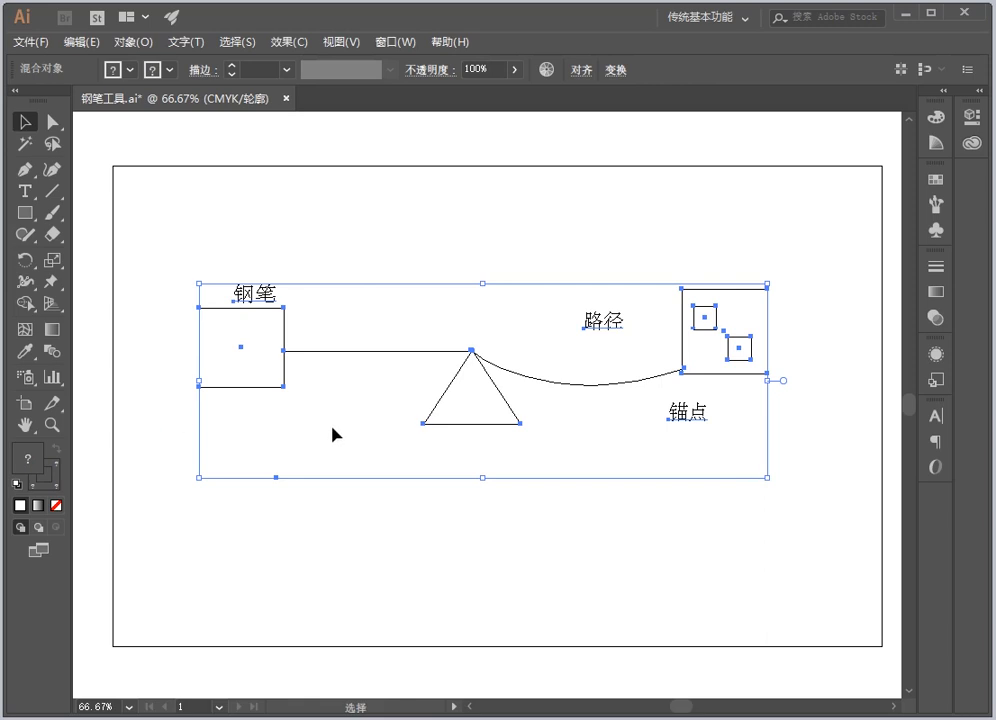
key(ctrl+y)
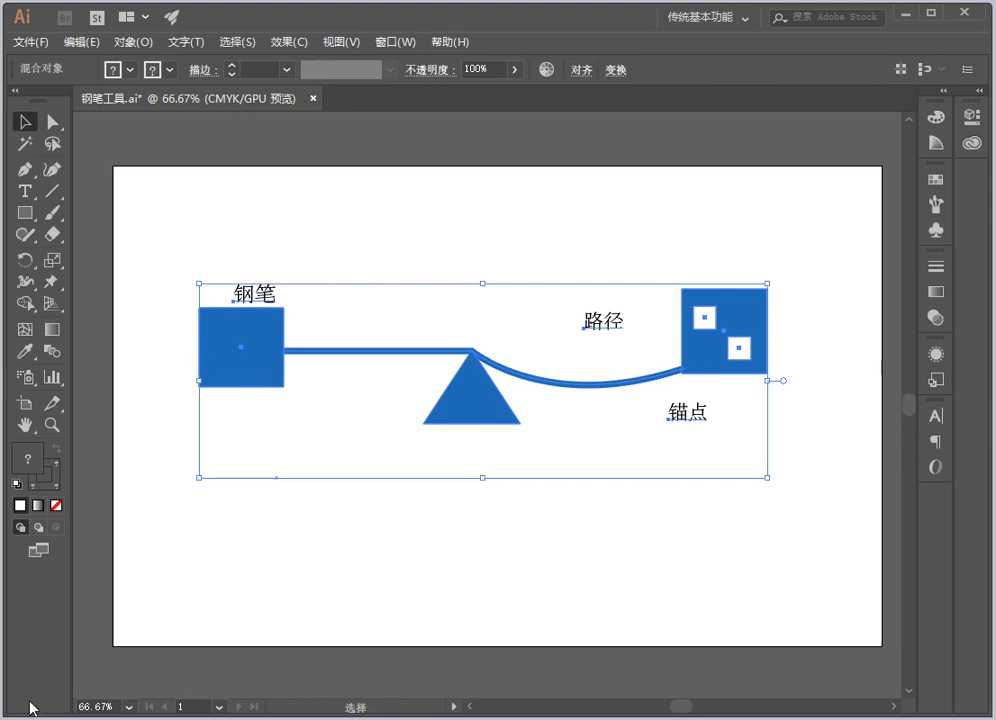
click(298, 474)
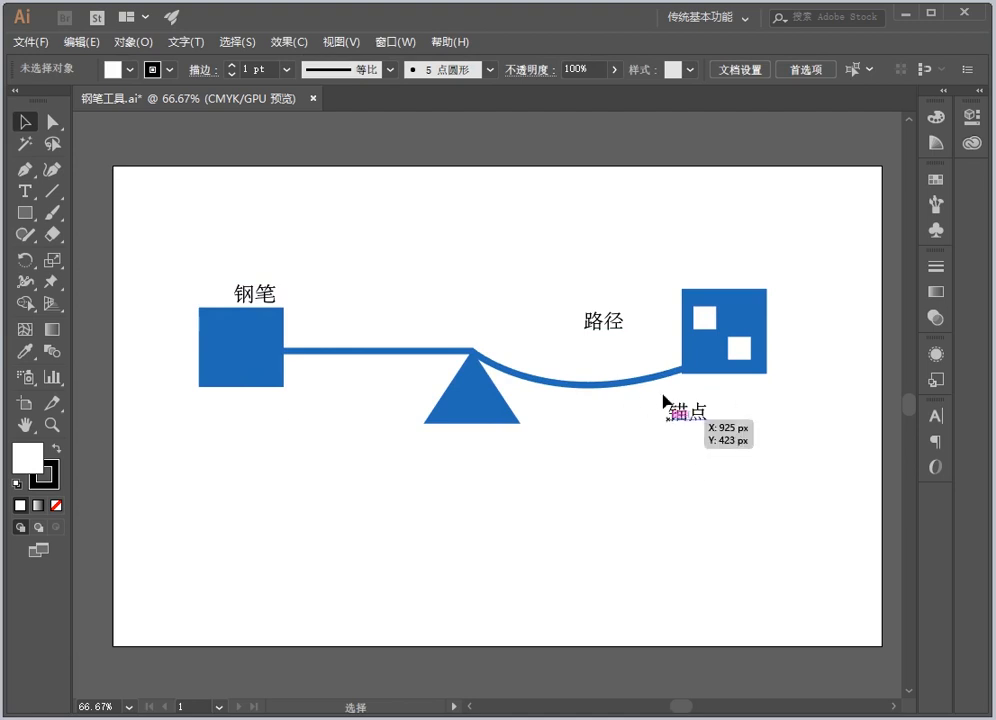
Draw a straight horizontal path with the Pen tool in the blank area above the 钢笔 label and end the path
click(25, 171)
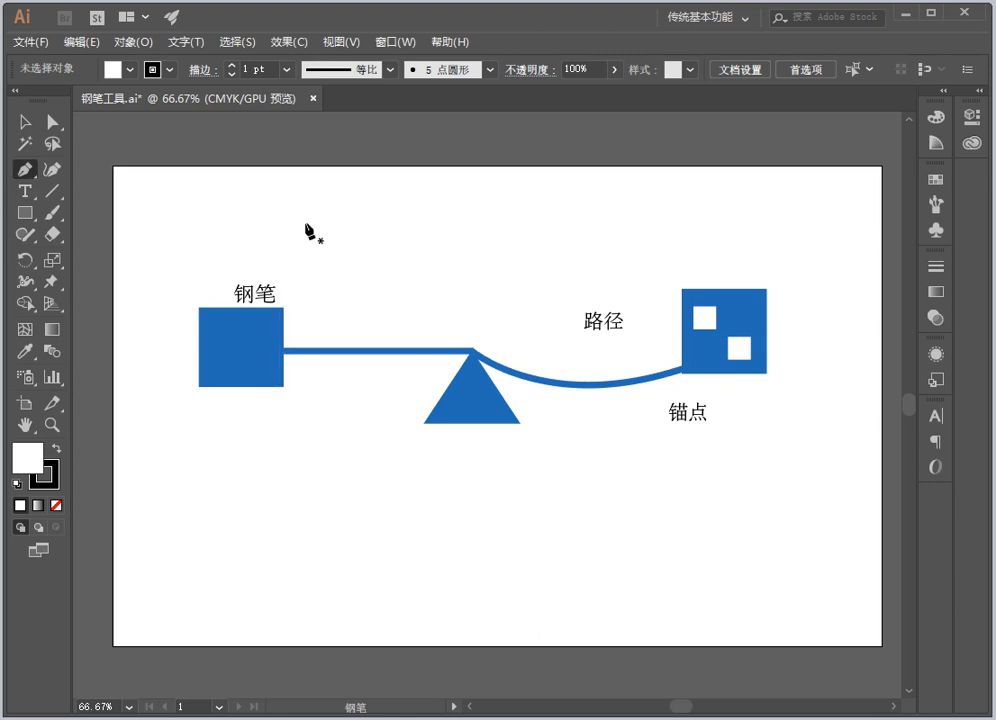
click(240, 208)
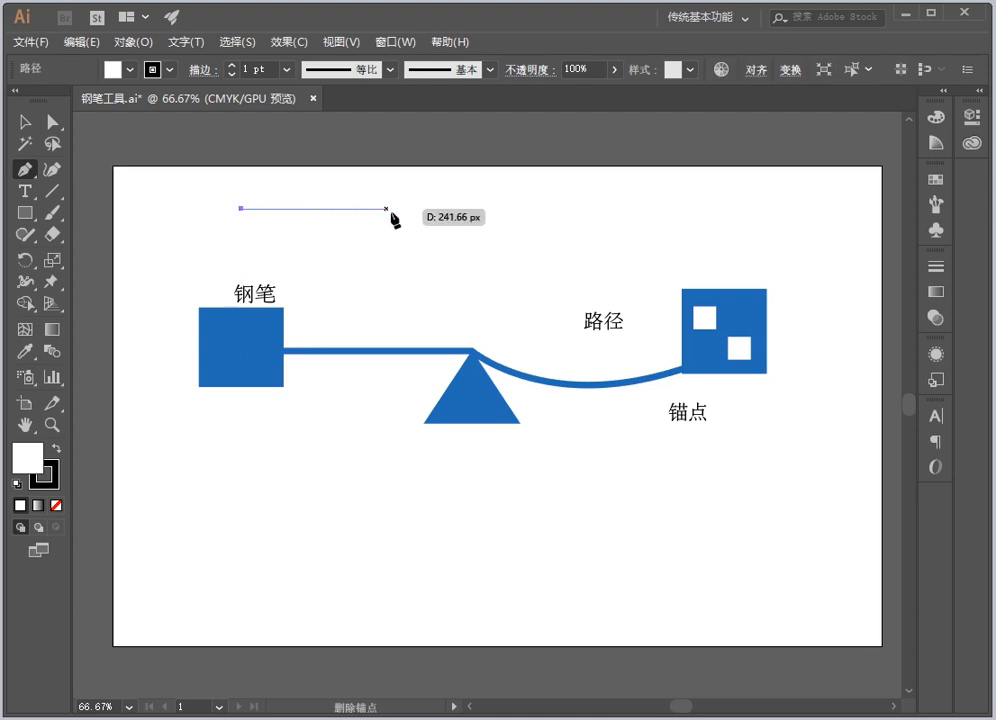
click(434, 209)
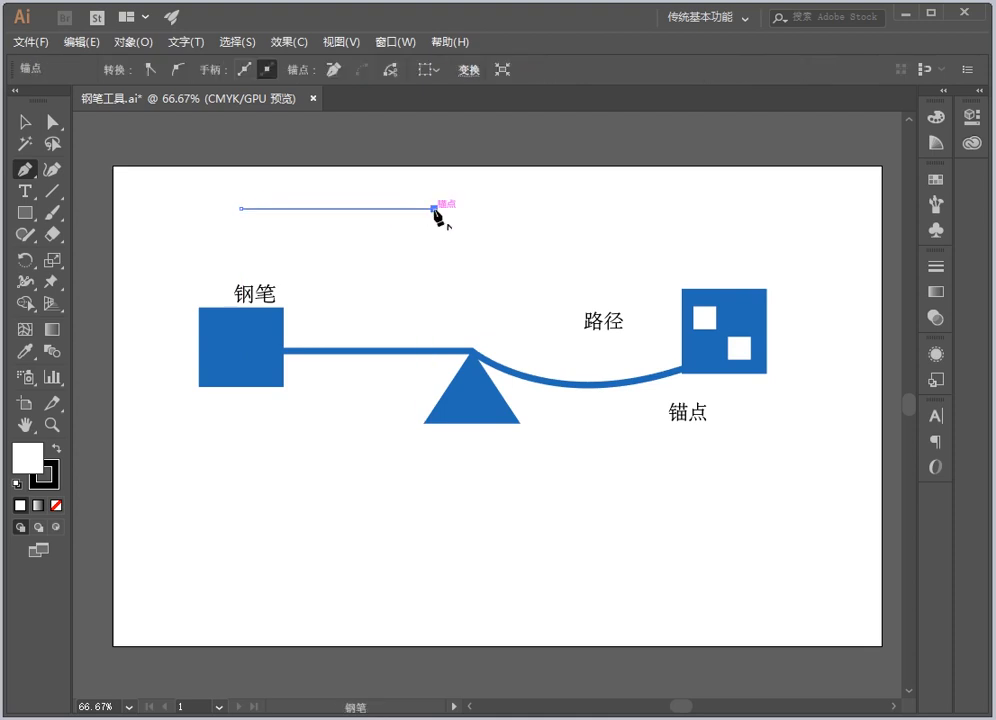
key(Escape)
Examine the new line and its two end anchor points up close, checking which one is selected
scroll(338, 185, up, 3)
scroll(337, 186, up, 1)
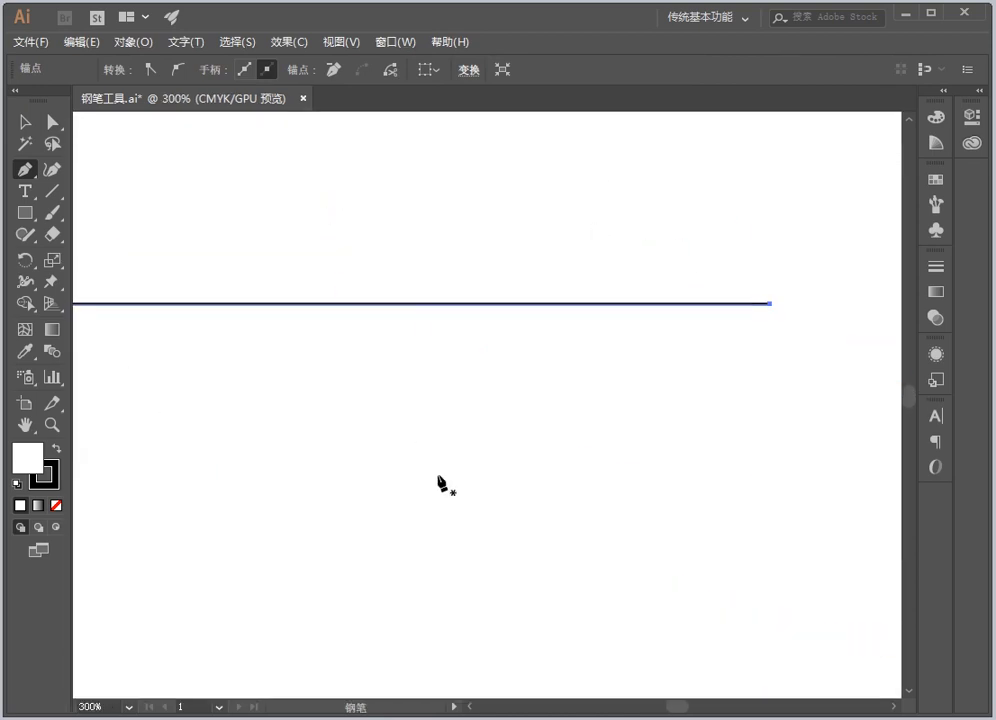
drag(676, 707, 669, 709)
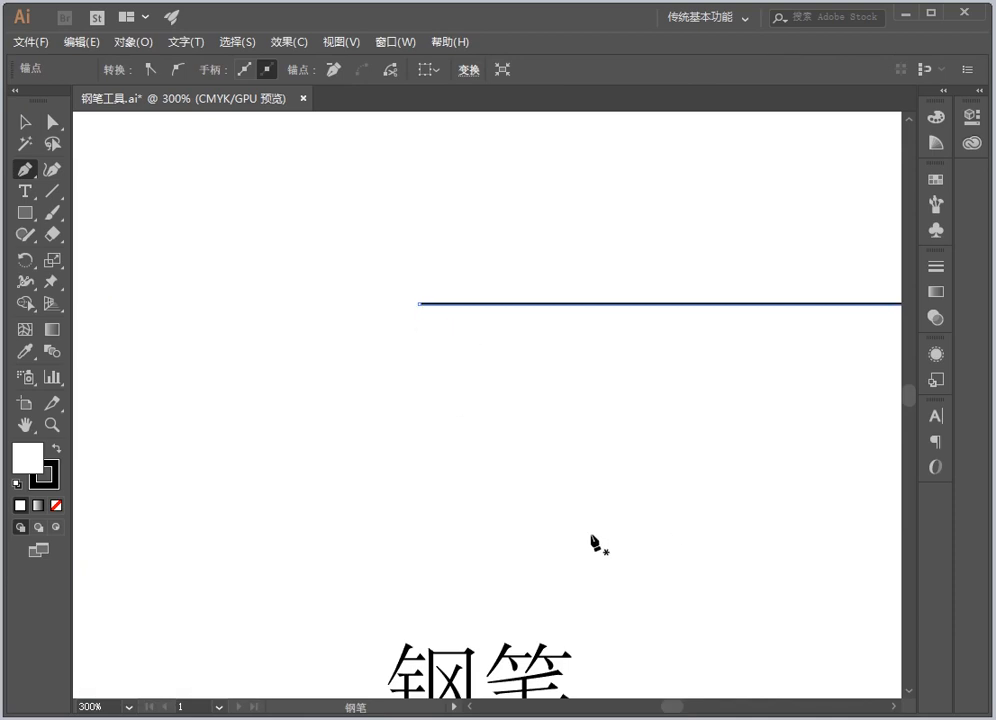
scroll(598, 545, down, 5)
scroll(591, 541, down, 2)
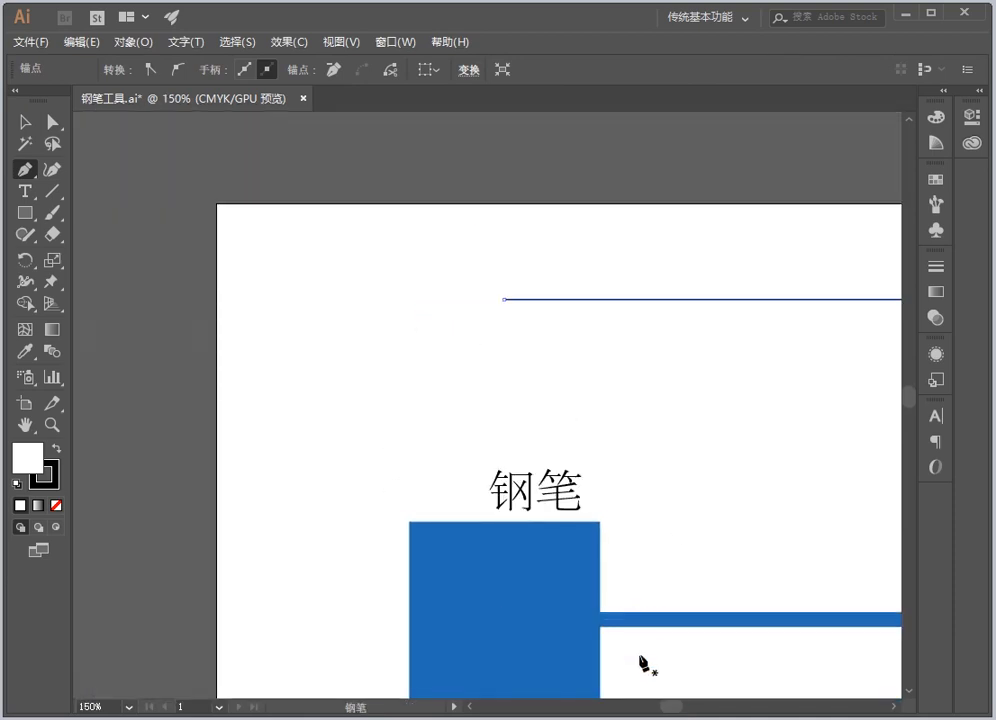
drag(678, 705, 685, 707)
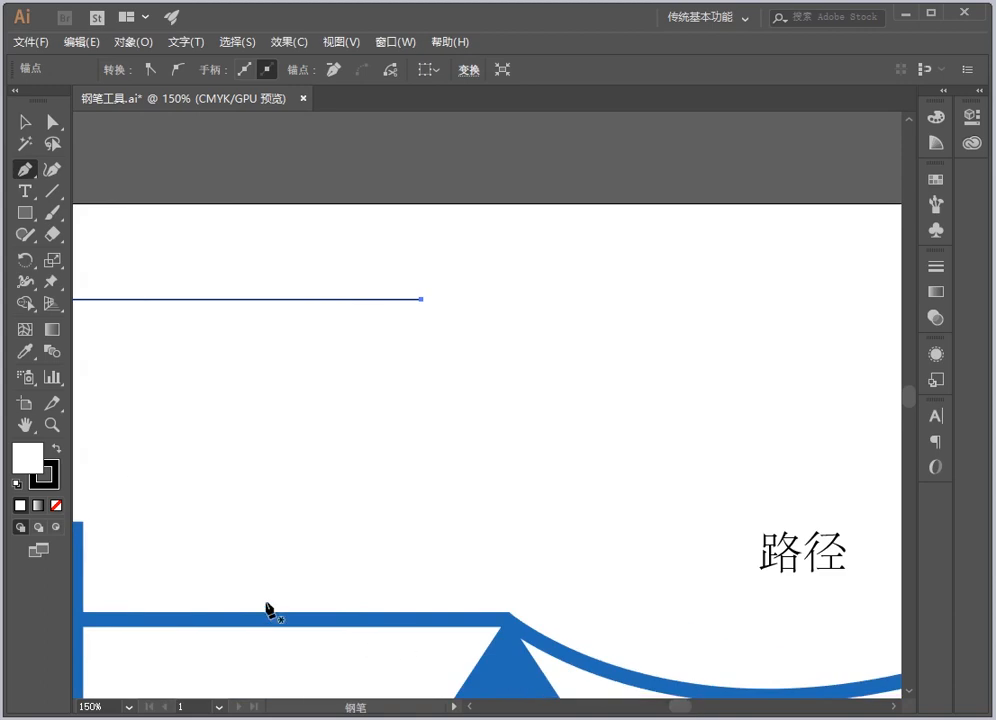
scroll(556, 648, down, 1)
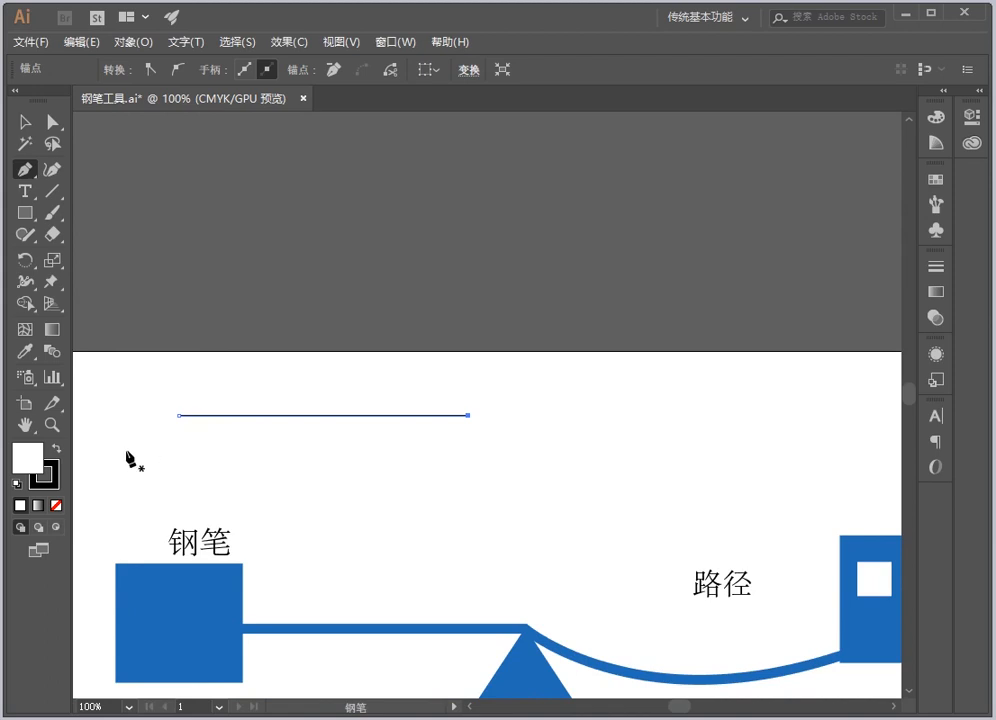
scroll(207, 396, down, 5)
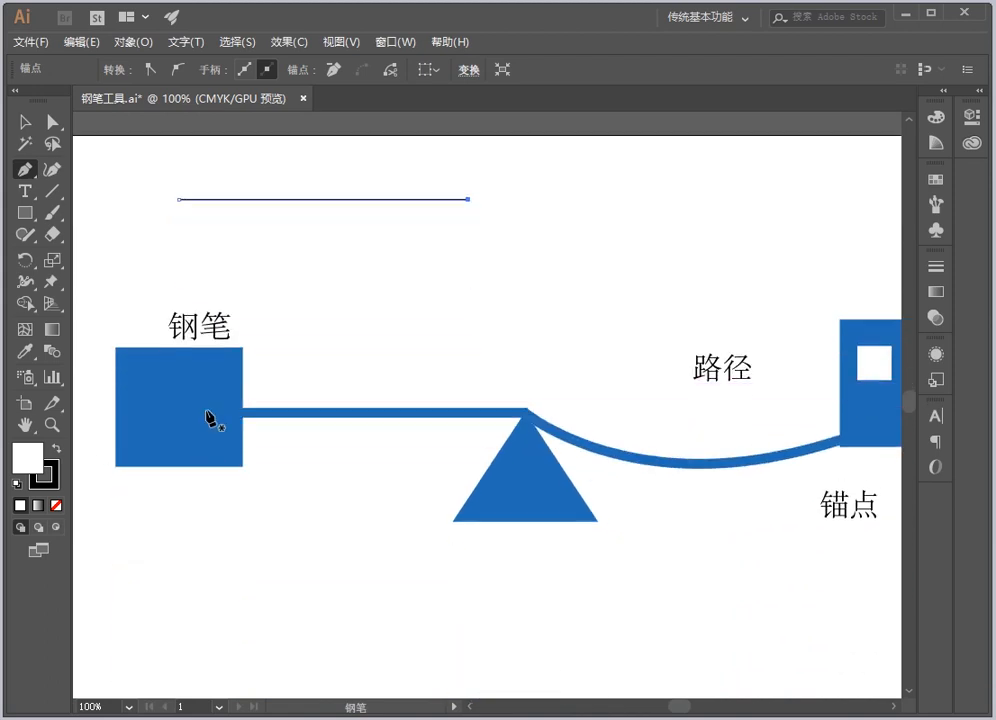
Detach the Pen tool group as a floating panel and place it just above the new line
drag(31, 178, 203, 215)
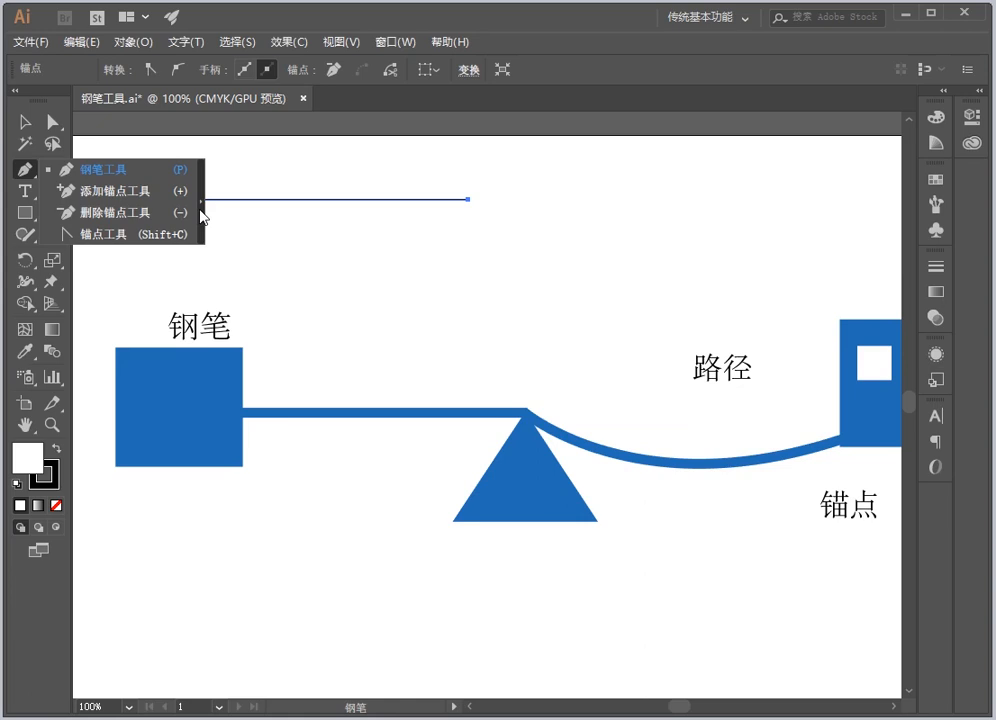
drag(203, 215, 201, 216)
drag(79, 192, 250, 126)
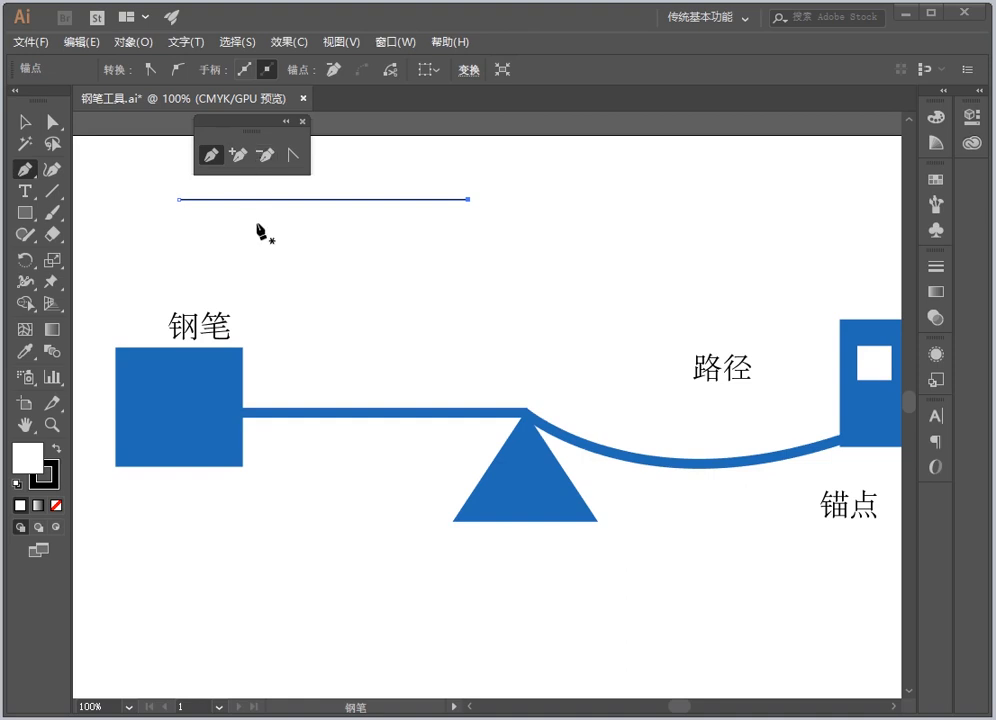
Try switching between the Delete Anchor Point and Add Anchor Point tools
click(265, 155)
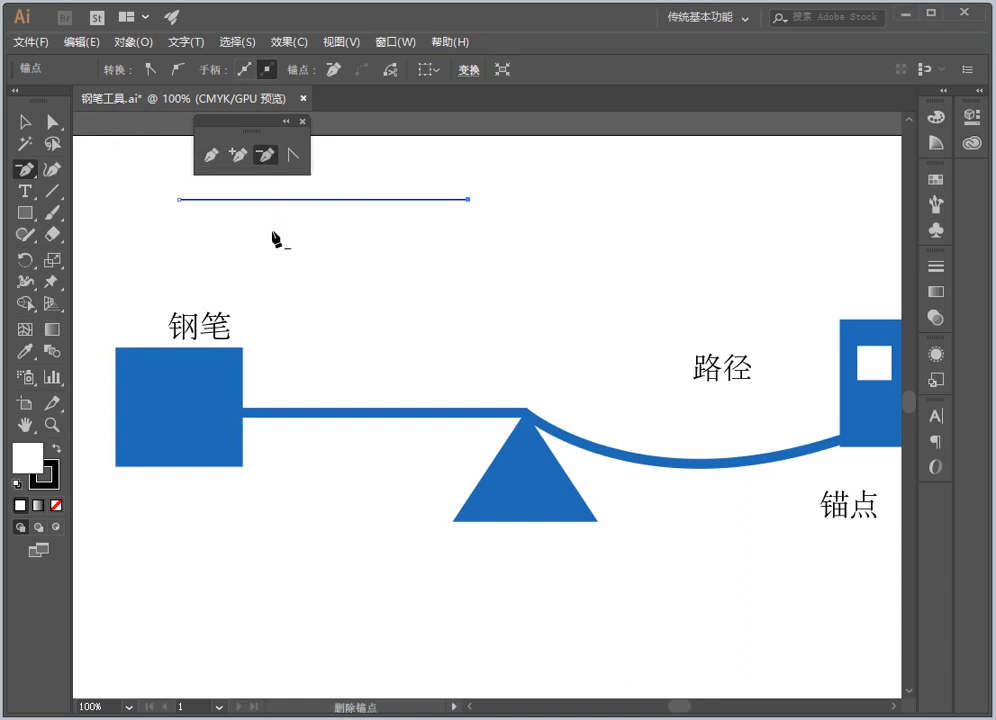
key(plus)
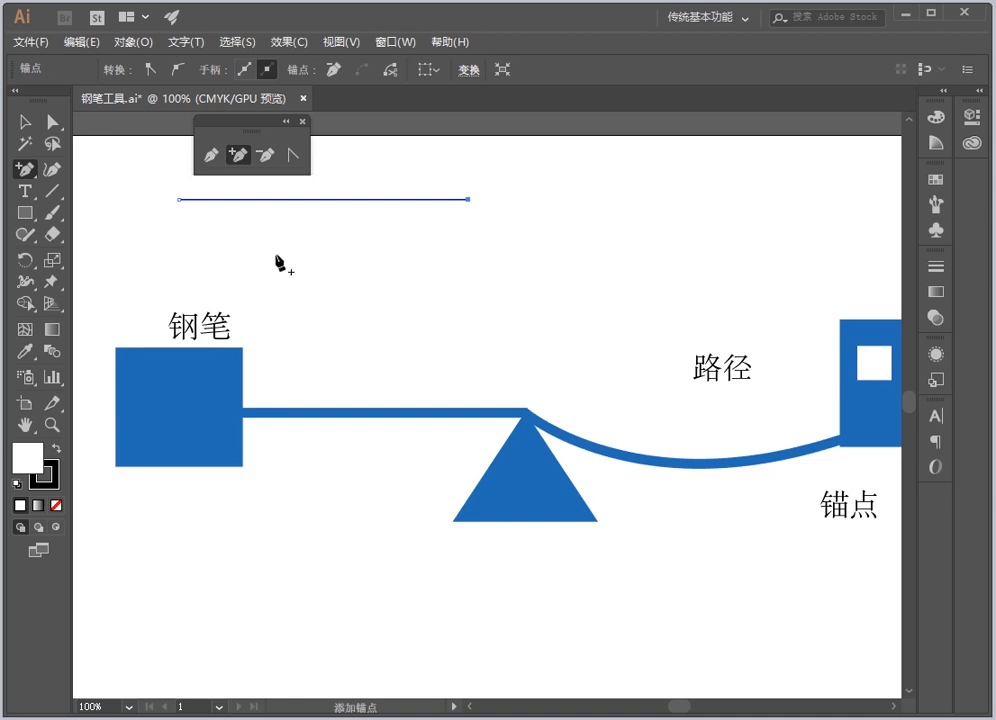
key(minus)
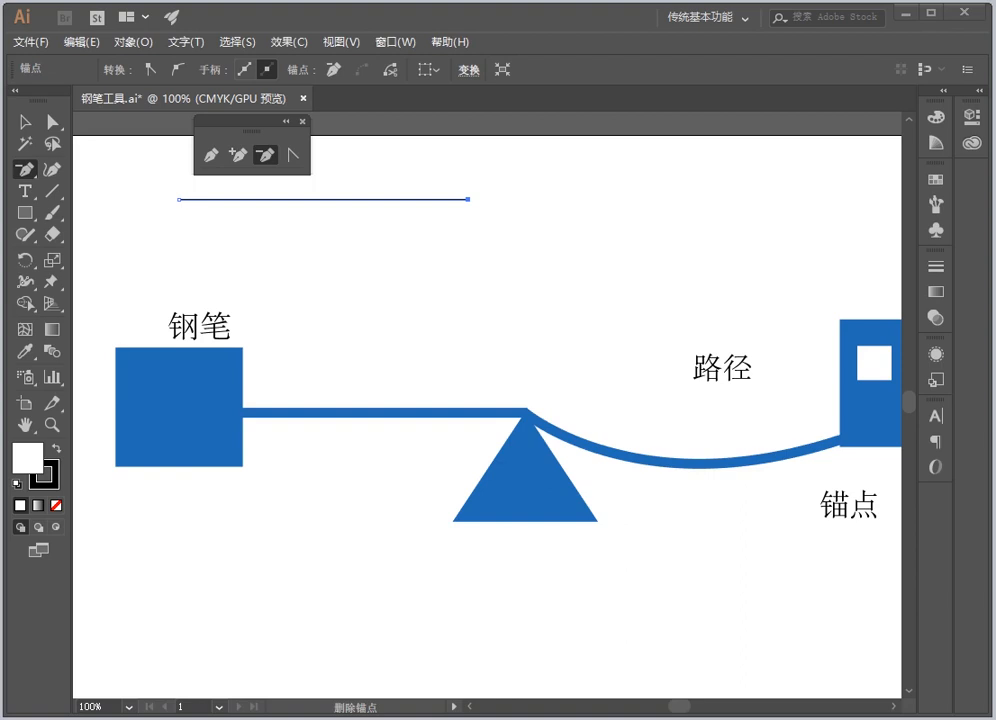
Add an anchor point slightly left of the line's middle and nudge it upward to form a shallow peak
click(236, 156)
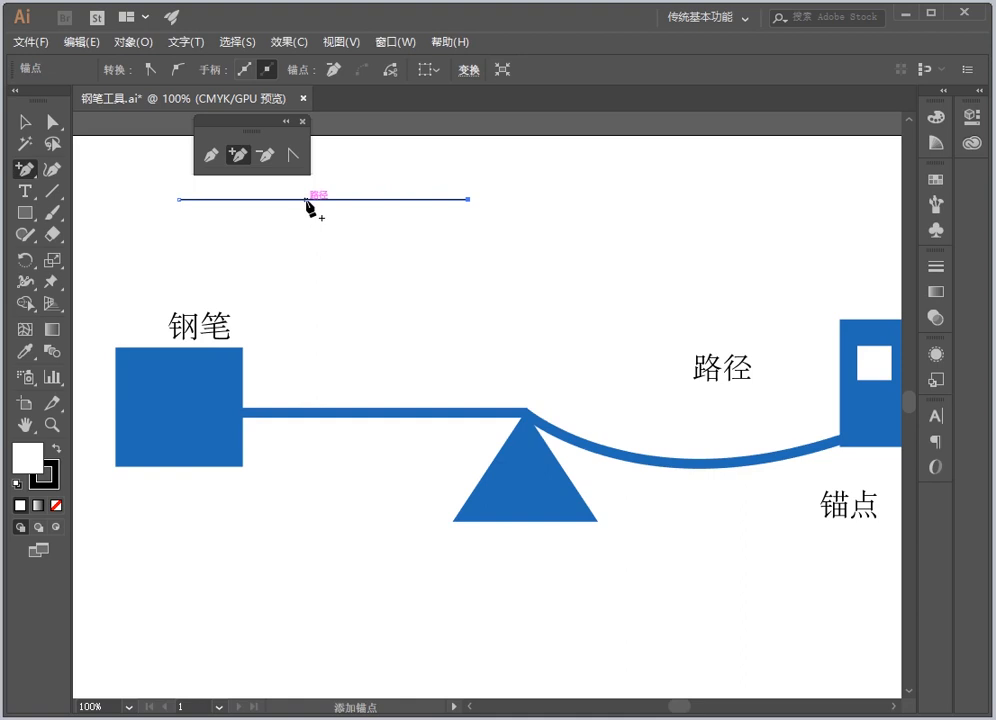
click(306, 200)
key(Up)
key(Up)
key(Up)
key(Up)
key(Up)
key(Up)
key(Up)
key(Up)
key(Up)
key(Up)
key(Up)
key(Up)
key(Up)
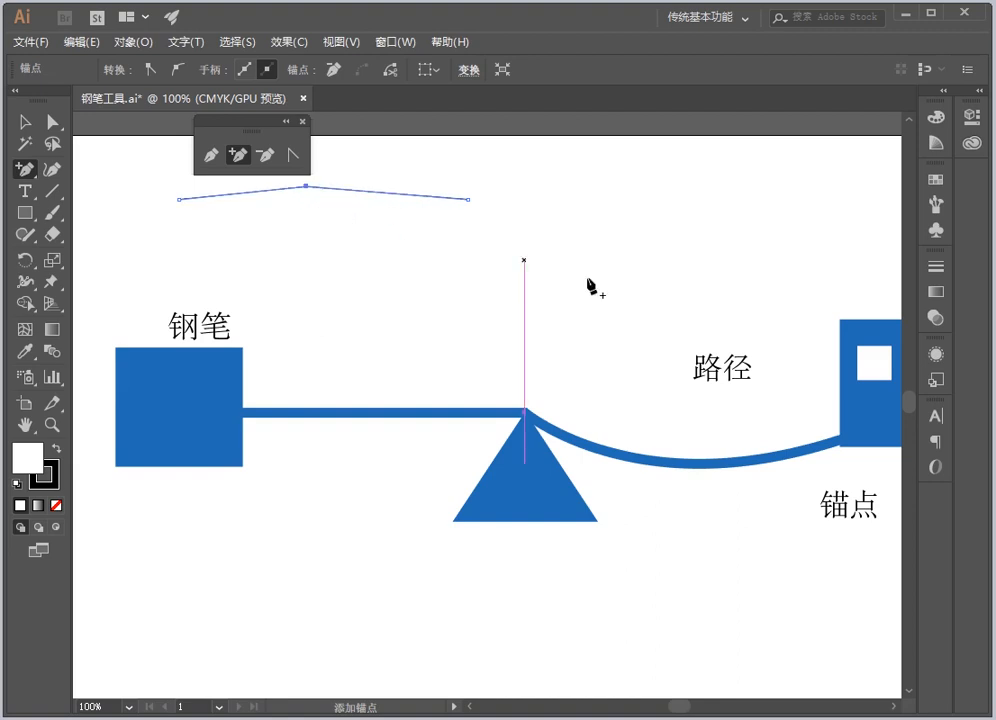
scroll(389, 268, up, 3)
scroll(386, 263, up, 1)
key(Up)
key(Up)
key(Up)
key(Up)
key(Up)
key(Up)
key(Up)
key(Up)
key(Up)
key(Up)
key(Up)
key(Up)
key(Up)
key(Up)
key(Up)
key(Up)
key(Up)
key(Up)
key(Up)
key(Up)
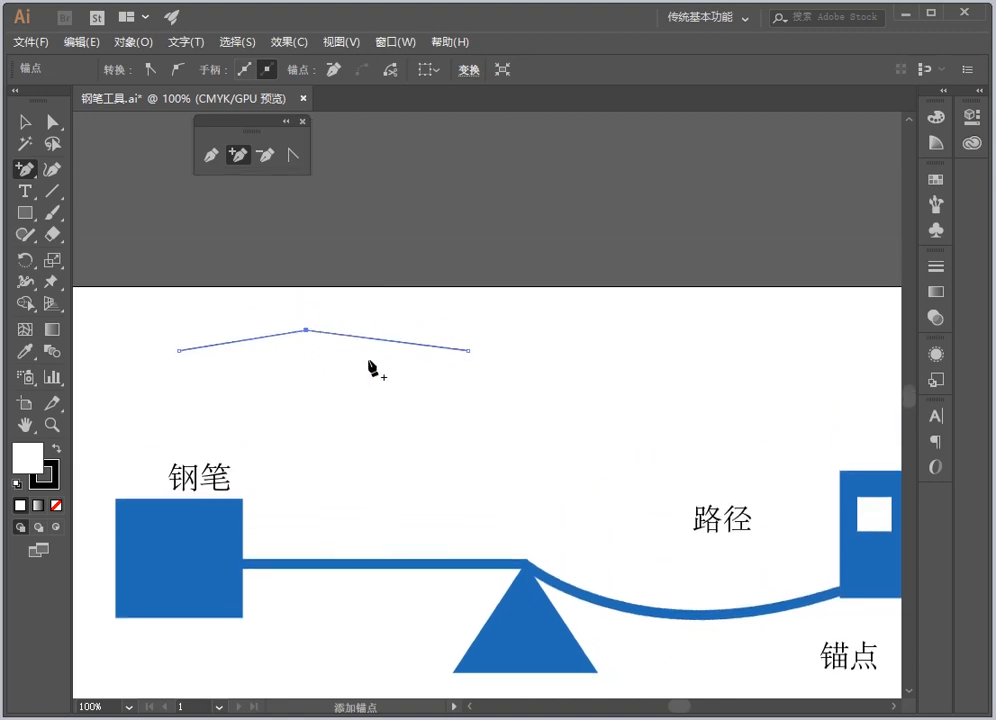
Nudge the added anchor point down below the line's endpoints so the path forms a shallow V
key(Down)
key(Down)
key(Down)
key(Down)
key(Down)
key(Down)
key(Down)
key(Down)
key(Down)
key(Down)
key(Down)
key(Down)
key(Down)
key(Down)
key(Down)
key(Down)
key(Down)
key(Down)
key(Down)
key(Down)
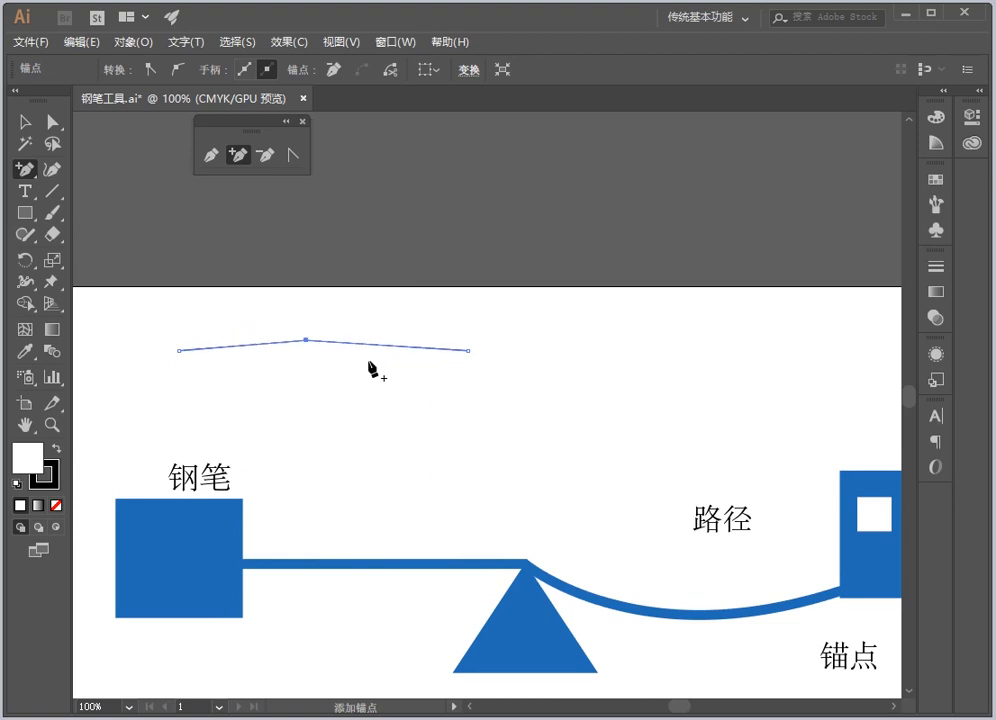
key(Down)
key(Down)
key(Down)
key(Down)
key(Down)
key(Down)
key(Down)
key(Down)
key(Down)
key(Down)
key(Down)
key(Down)
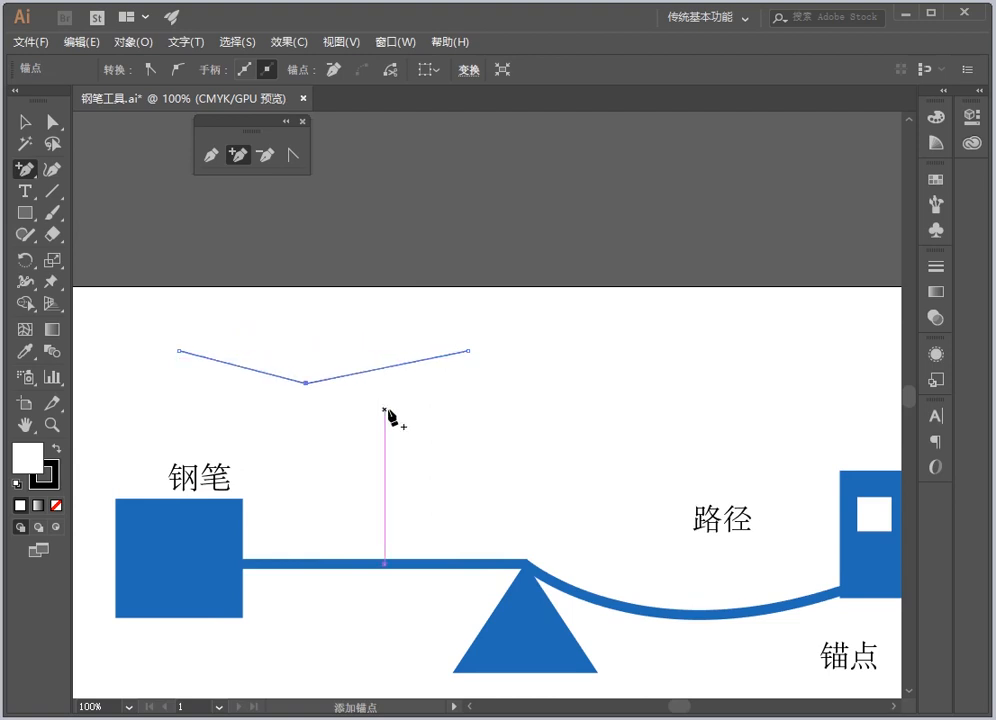
Nudge the added anchor point horizontally in both directions, leaving the V's low point nearer the path's left end
key(Right)
key(Right)
key(Right)
key(Right)
key(Right)
key(Right)
key(Right)
key(Right)
key(Right)
key(Right)
key(Right)
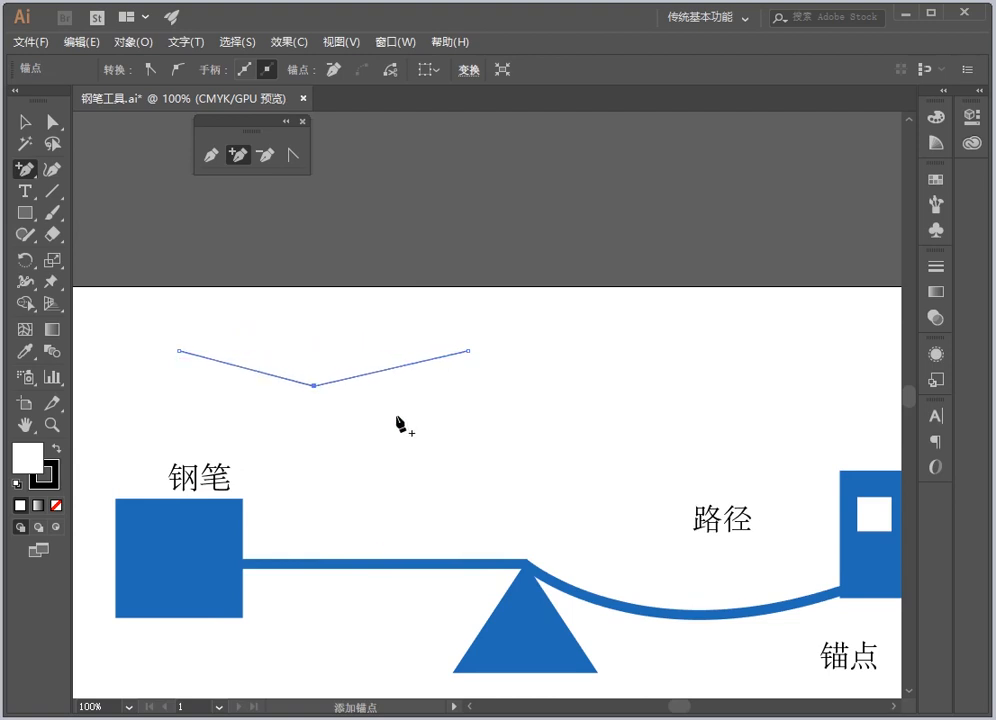
key(Left)
key(Left)
key(Left)
key(Left)
key(Left)
key(Left)
key(Left)
key(Left)
key(Left)
key(Left)
key(Left)
key(Left)
key(Left)
key(Left)
key(Left)
key(Left)
key(Left)
key(Left)
key(Left)
key(Left)
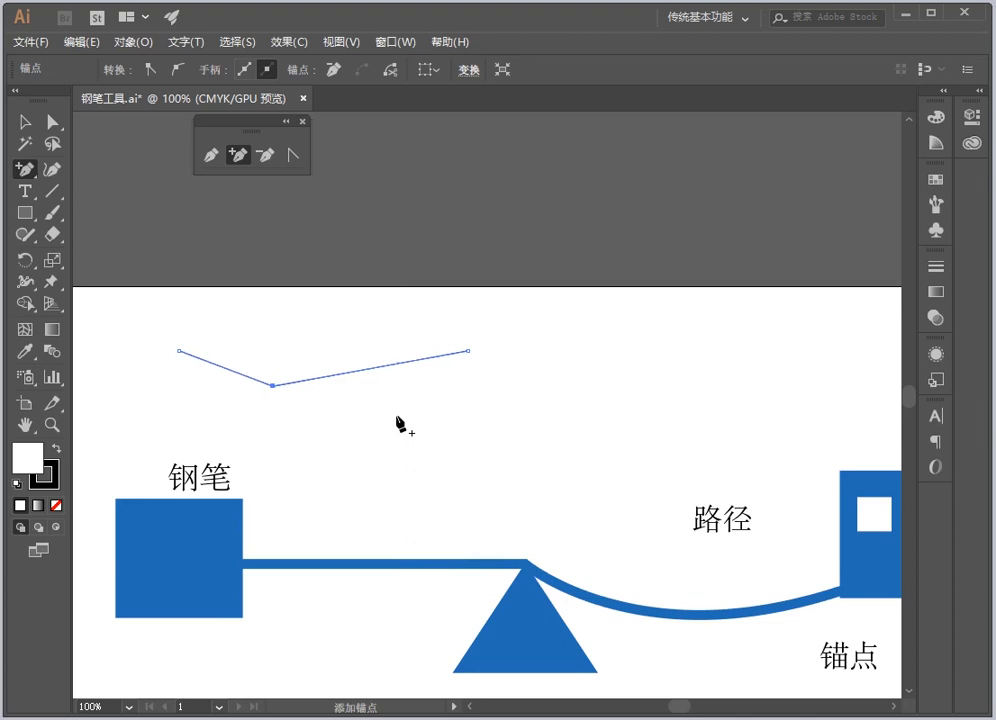
key(Right)
key(Right)
key(Right)
key(Right)
key(Right)
key(Right)
key(Right)
key(Right)
key(Right)
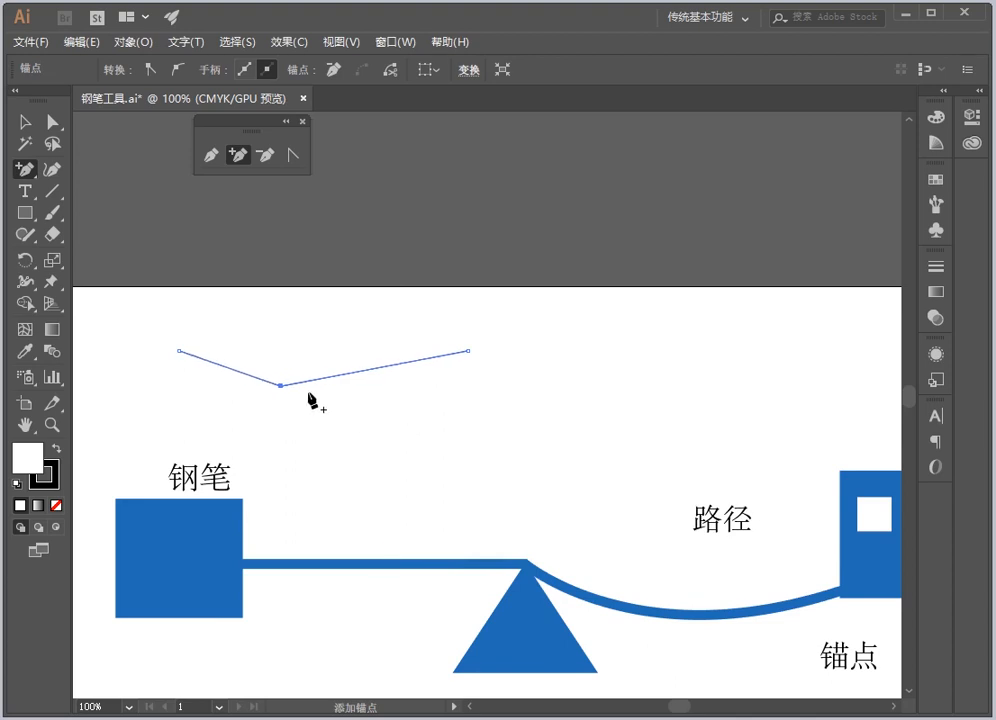
Nudge the added anchor point right and further down so the V deepens with its low point right of the path's middle
key(Up)
key(Up)
key(Up)
key(Left)
key(Left)
key(Down)
key(Right)
key(Right)
key(Right)
key(Up)
key(Down)
key(Left)
key(Down)
key(Right)
key(Right)
key(Right)
key(Right)
key(Right)
key(Right)
key(Right)
key(Right)
key(Right)
key(Right)
key(Right)
key(Right)
key(Right)
key(Right)
key(Right)
key(Right)
key(Right)
key(Right)
key(Down)
key(Down)
key(Down)
key(Down)
key(Down)
key(Down)
key(Down)
key(Down)
key(Down)
key(Down)
key(Down)
key(Down)
key(Right)
key(Right)
key(Right)
key(Right)
key(Right)
key(Right)
key(Right)
key(Right)
key(Right)
key(Right)
key(Right)
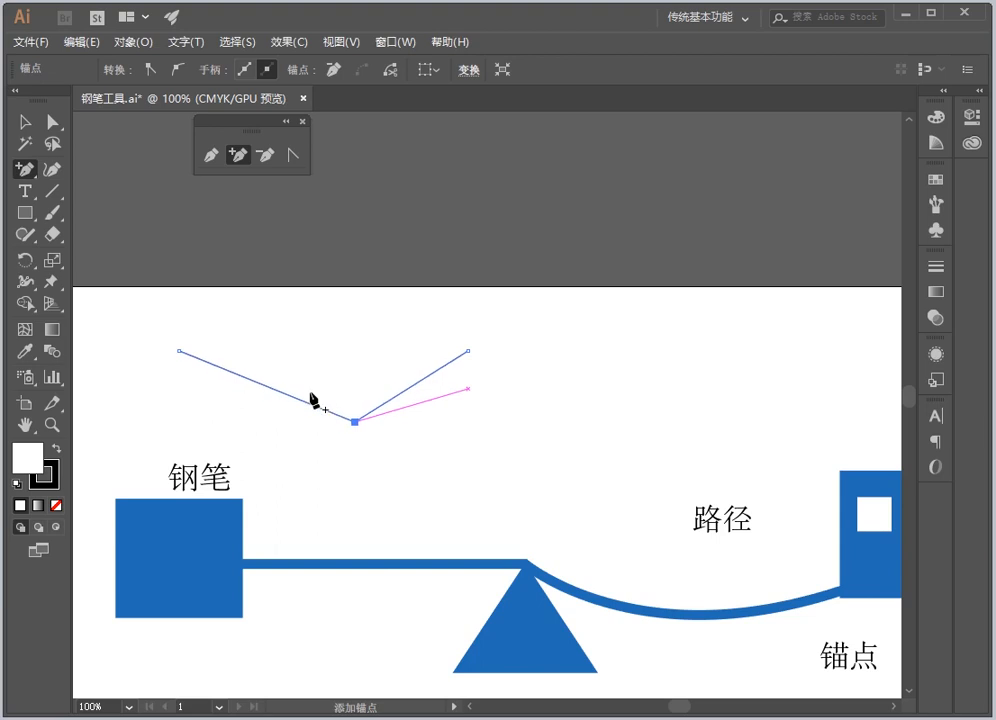
key(Left)
key(Left)
key(Left)
key(Left)
key(Left)
key(Left)
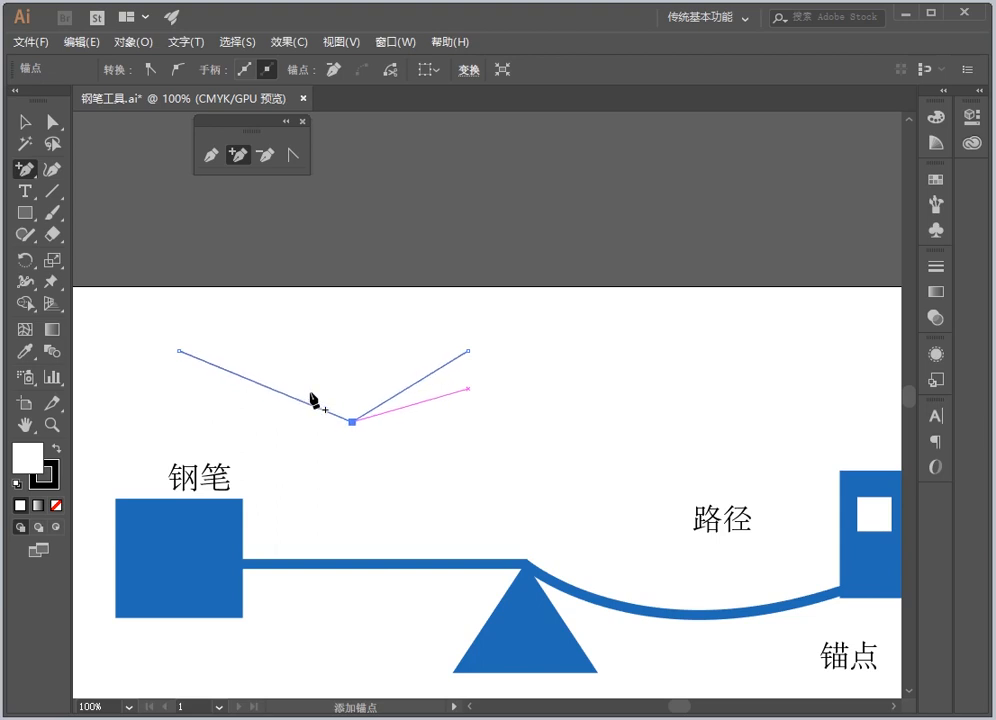
key(Left)
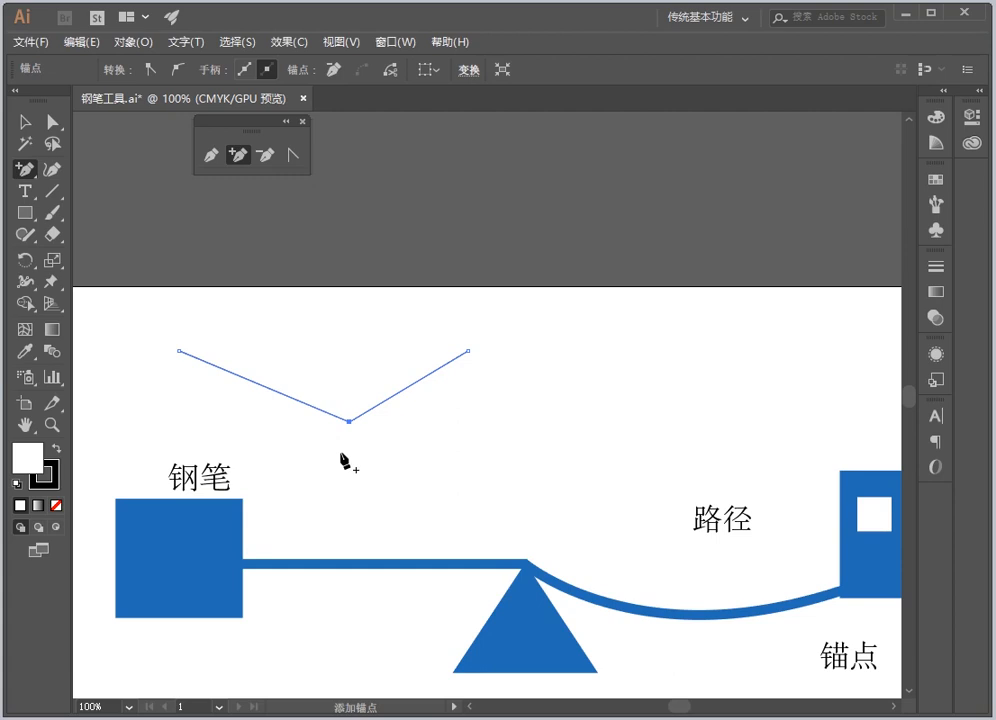
Remove the V's low anchor point with the Delete Anchor Point tool so the path becomes a straight line
key(minus)
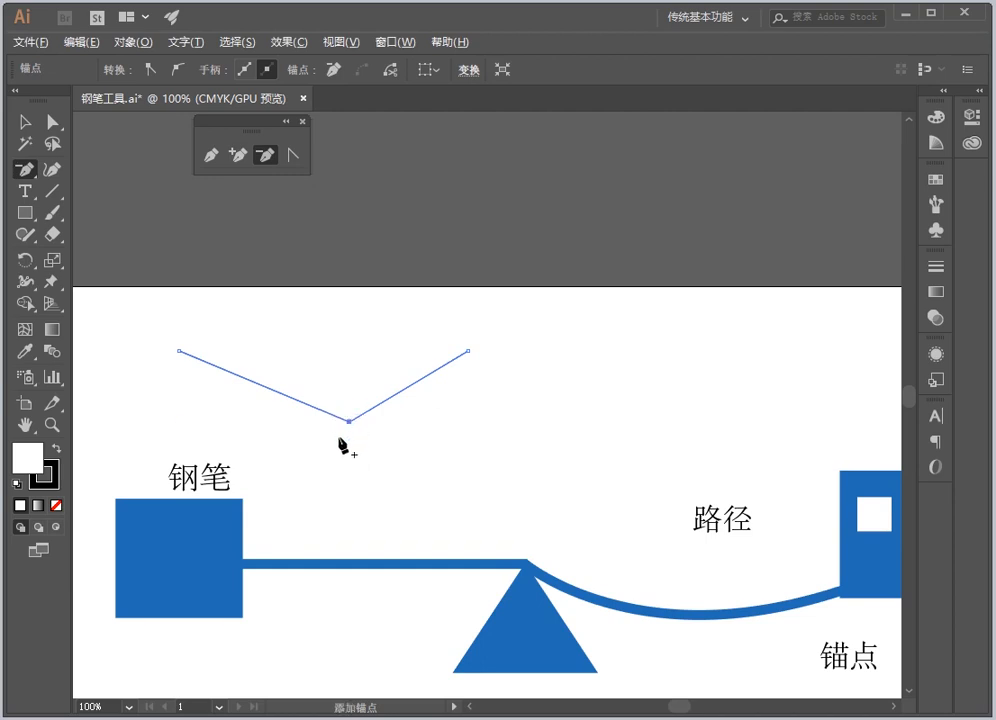
scroll(343, 425, up, 2)
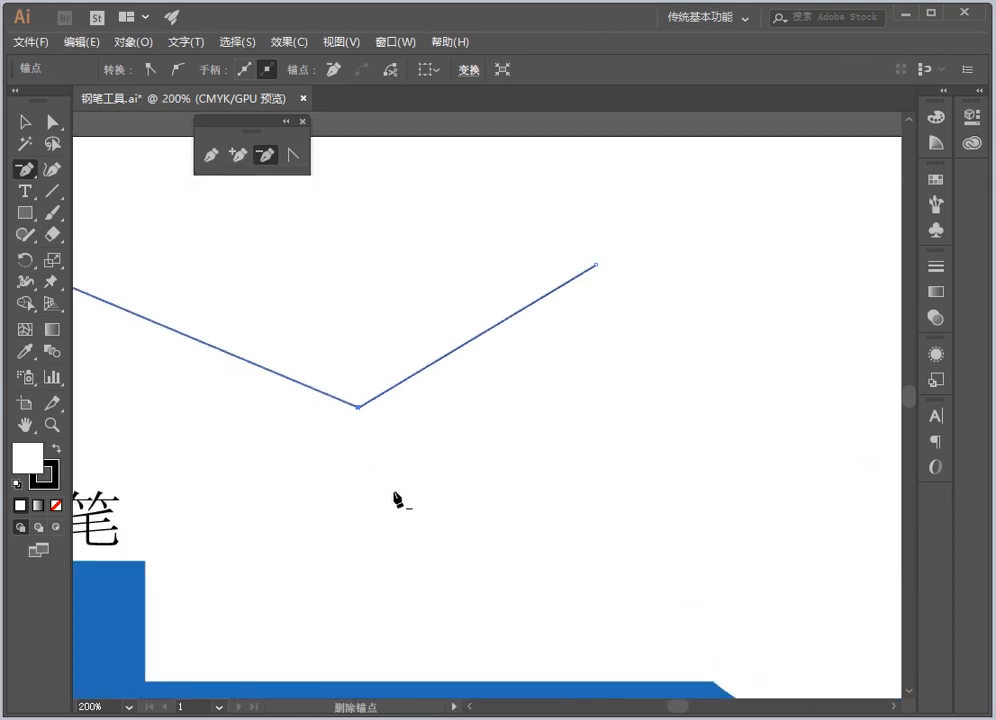
click(359, 407)
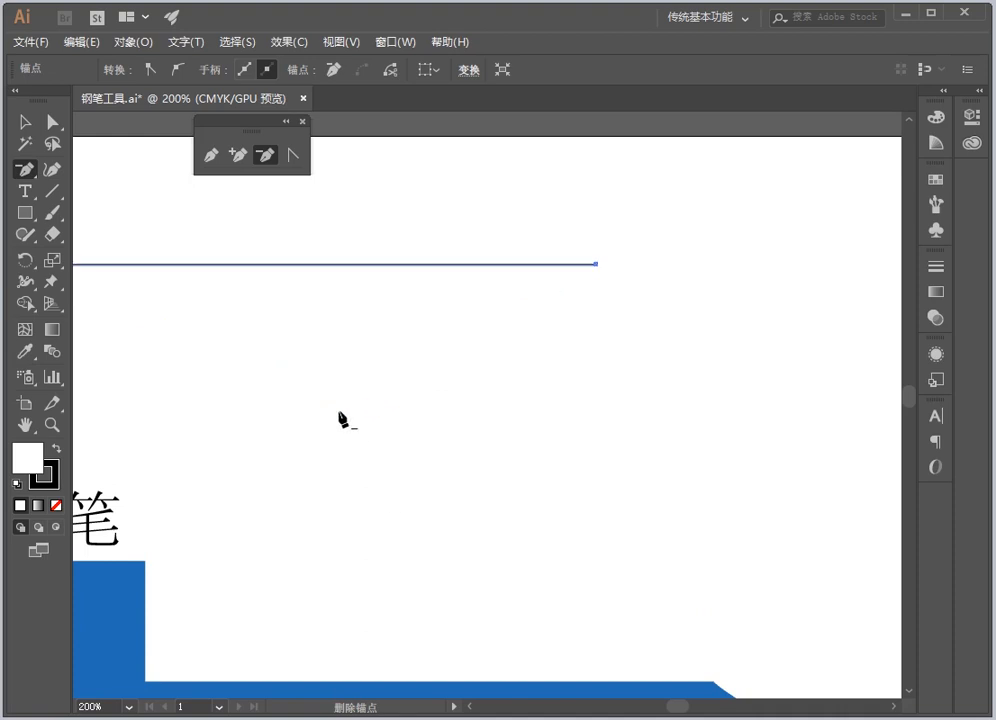
scroll(340, 415, down, 1)
scroll(340, 415, down, 1)
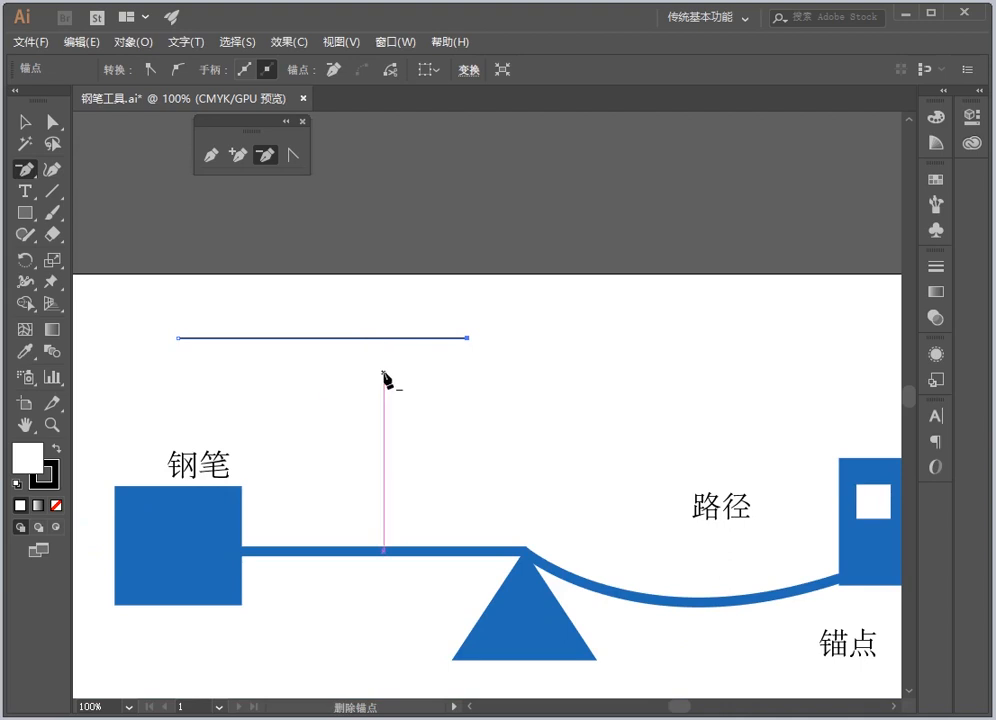
scroll(367, 410, down, 1)
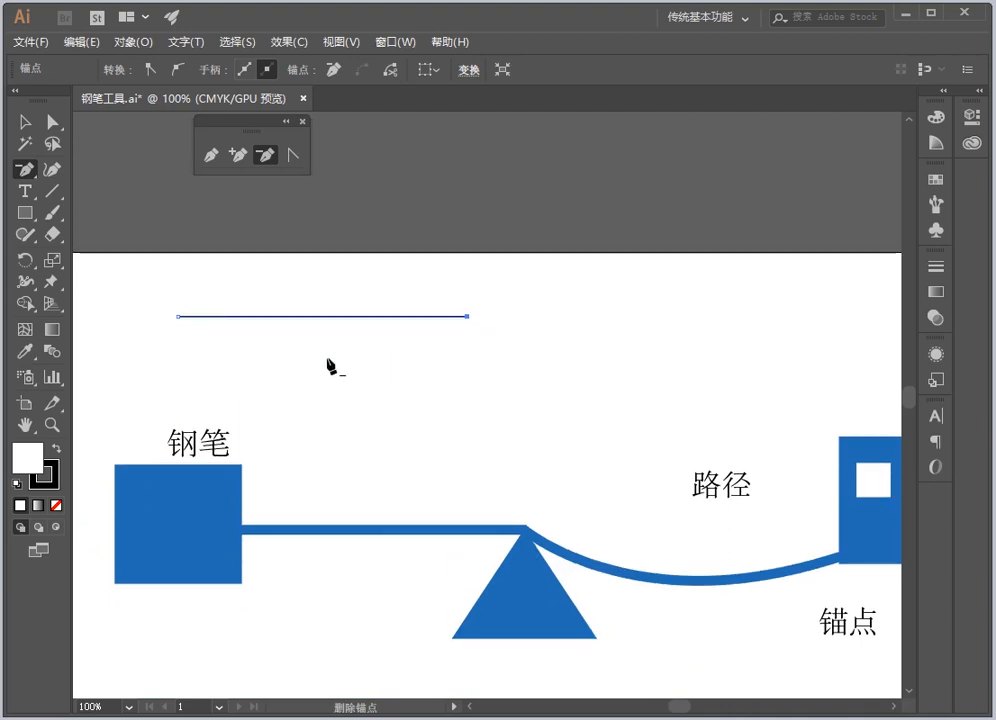
scroll(330, 367, down, 1)
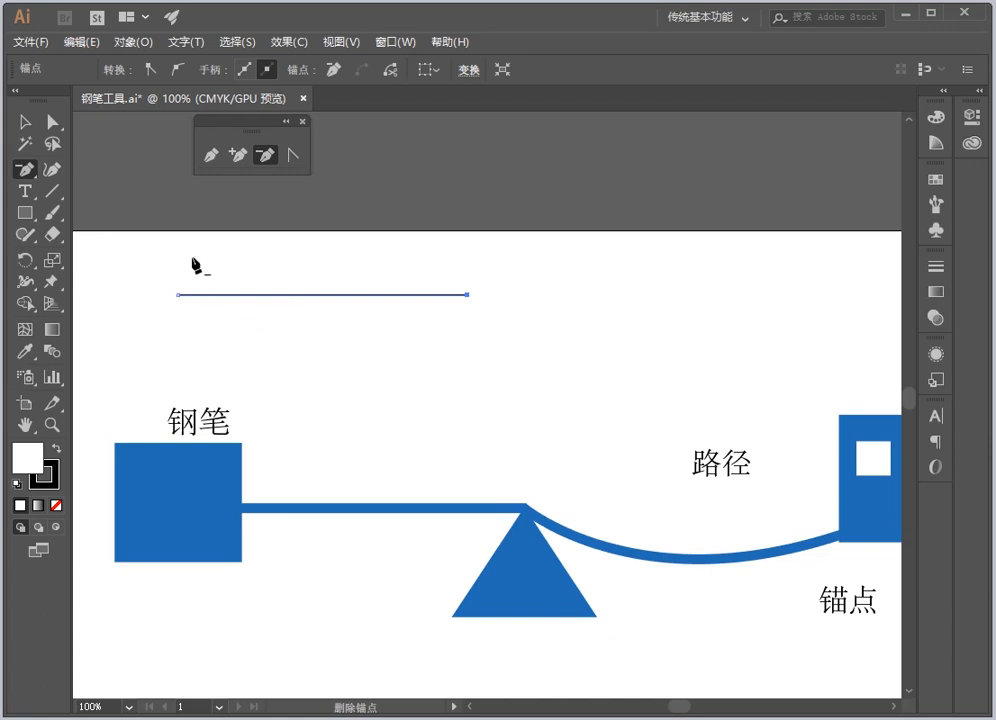
Deselect the line and start a Pen tool path in the empty area below the blue square, with an arched first segment ending in a smooth anchor
key(p)
key(p)
click(210, 155)
ctrl+click(249, 222)
scroll(249, 222, down, 4)
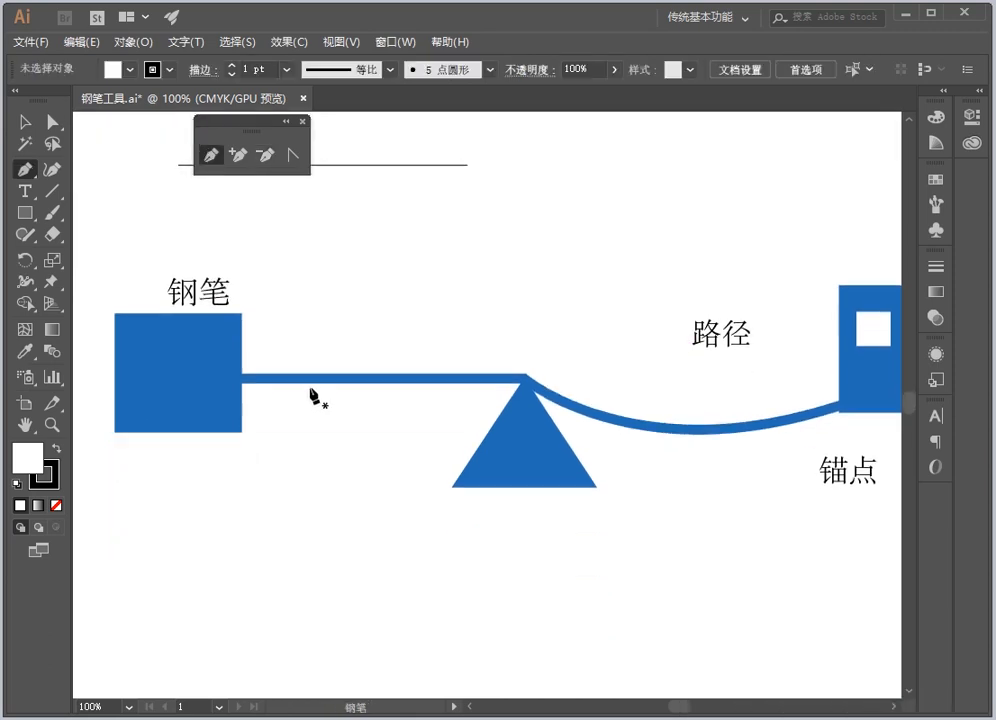
scroll(222, 473, down, 1)
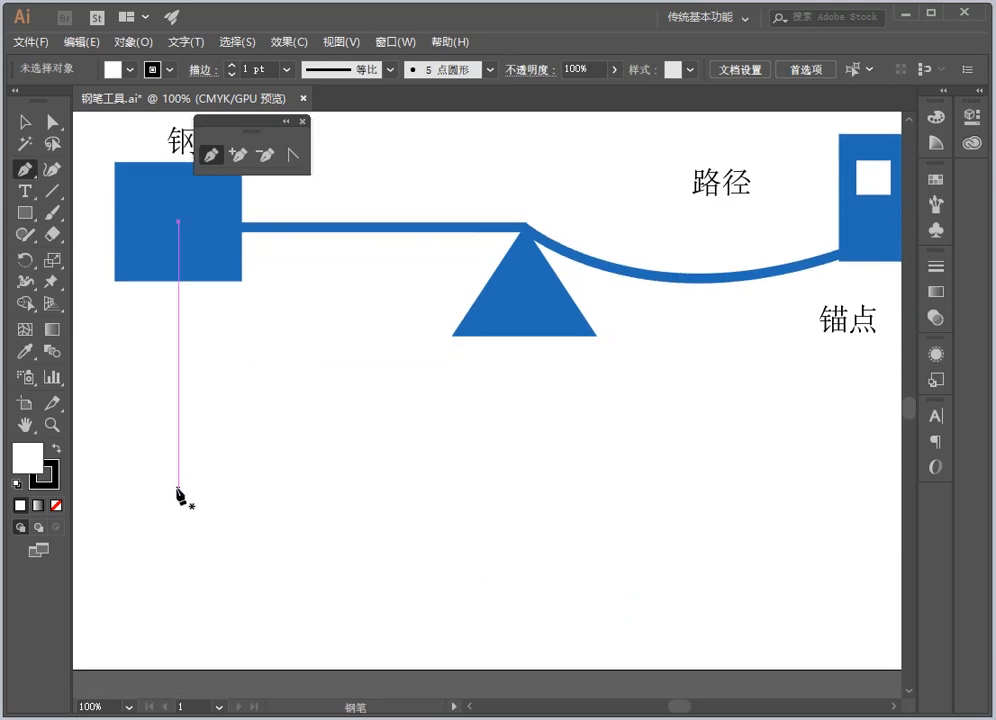
click(179, 490)
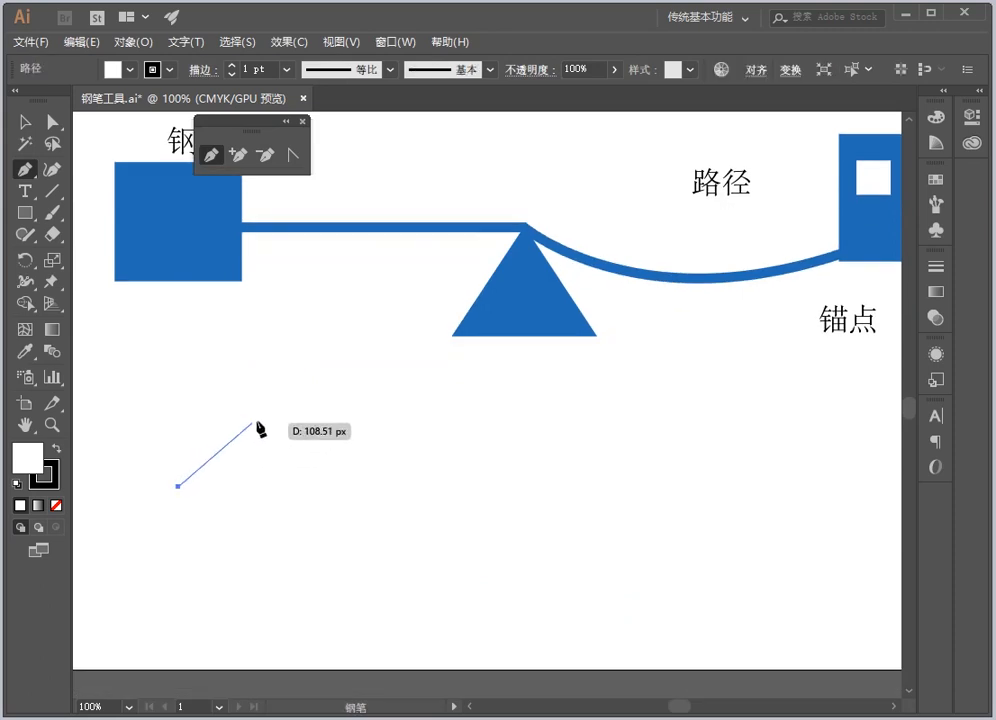
click(293, 406)
drag(293, 406, 331, 413)
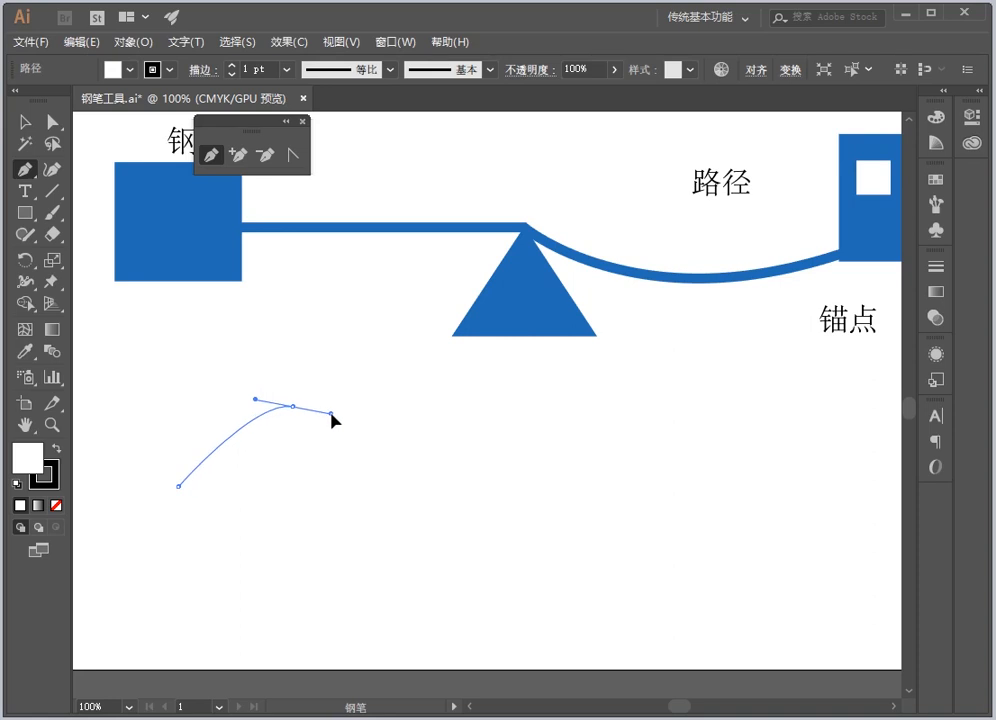
drag(331, 413, 370, 409)
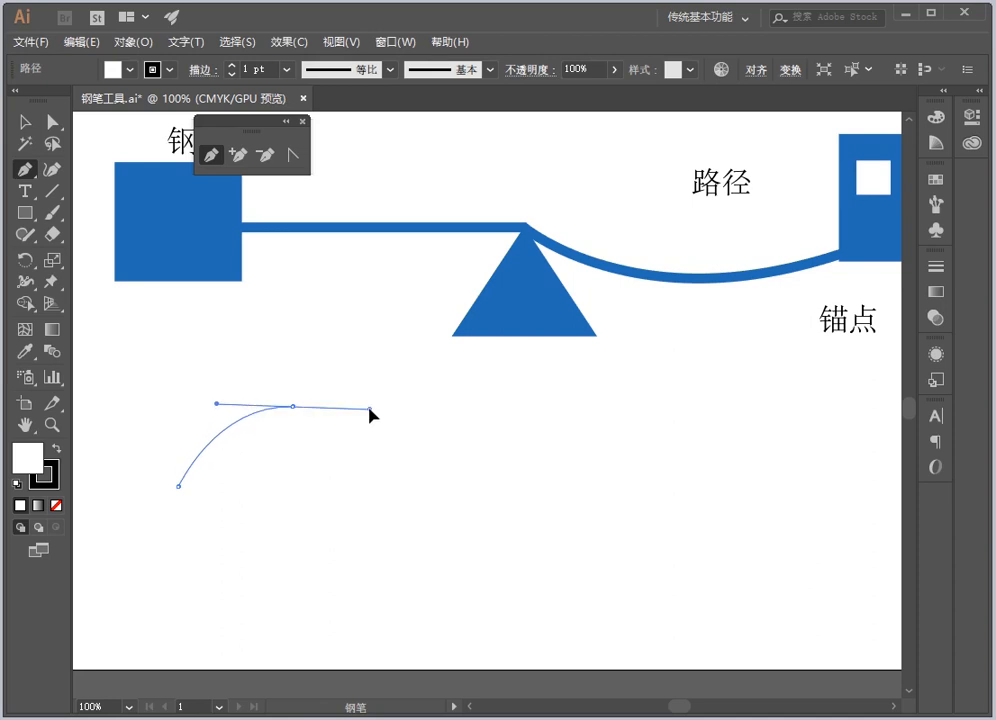
drag(369, 409, 382, 437)
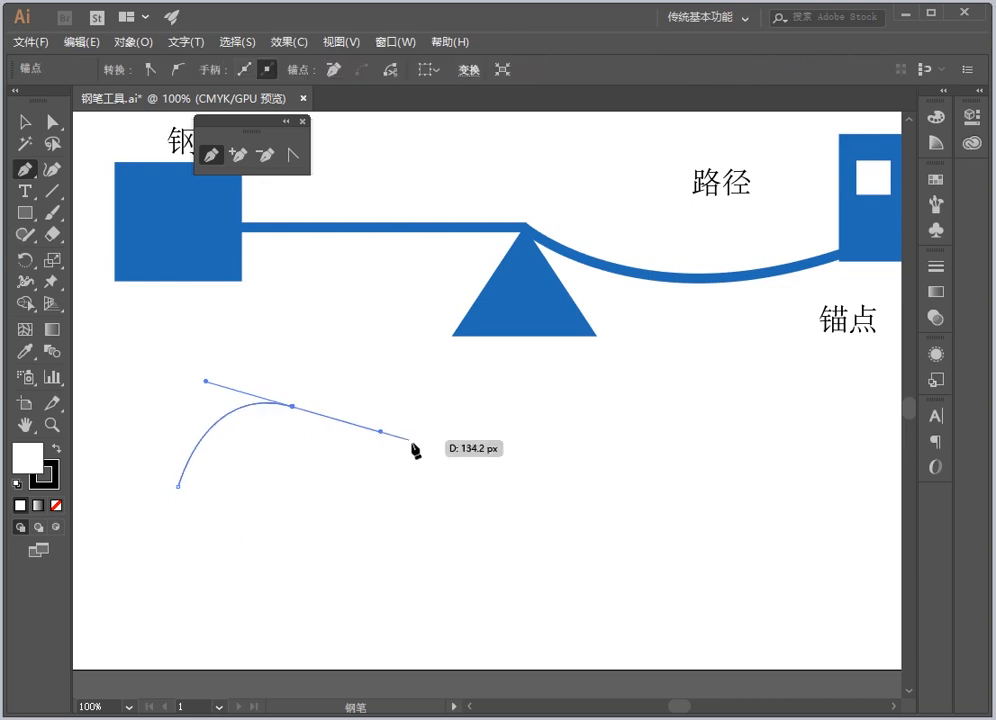
Continue the path rightward with two more smooth anchor points to form a wavy curve, and end the path
drag(437, 479, 569, 442)
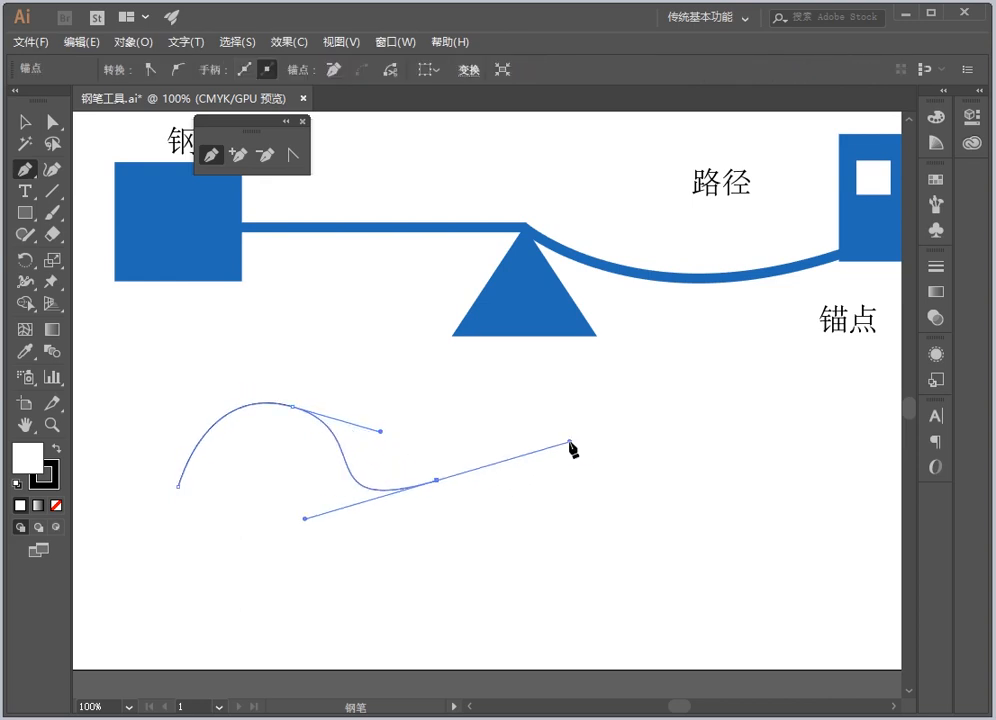
drag(625, 474, 670, 365)
key(Escape)
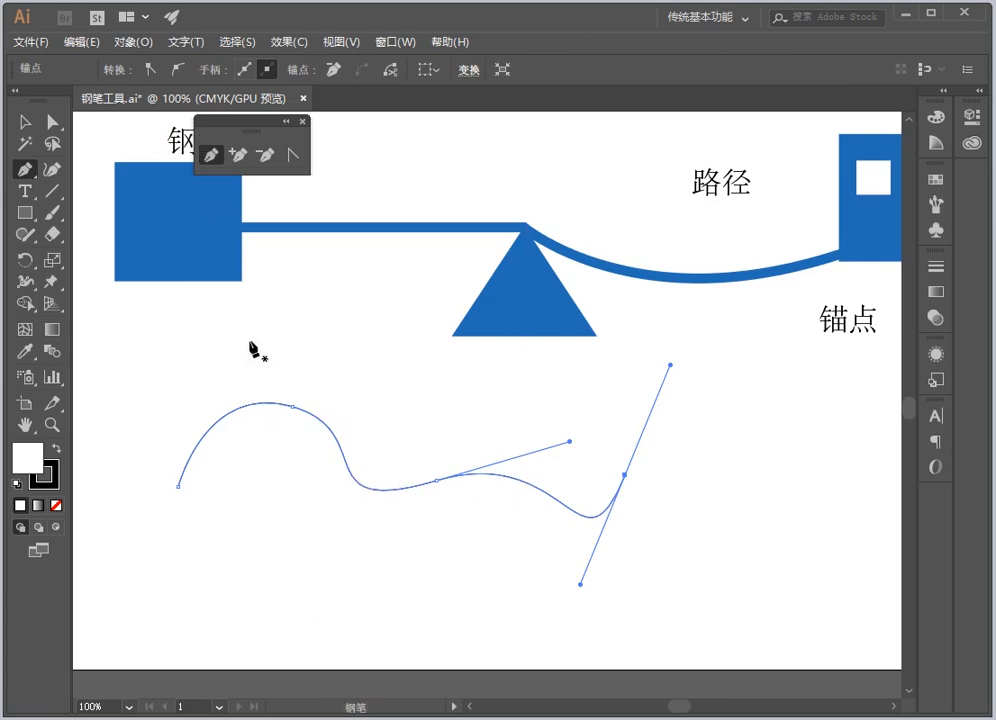
Convert the smooth anchor point on the wavy path's arch to a corner with the Anchor Point tool
click(293, 157)
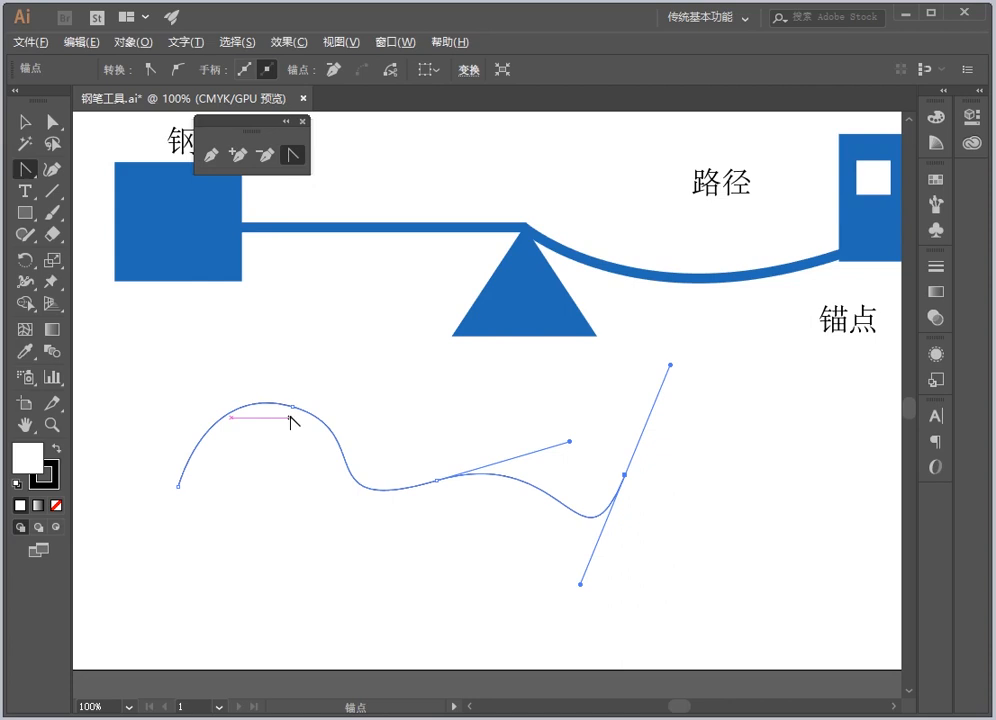
scroll(290, 420, up, 4)
scroll(290, 420, up, 1)
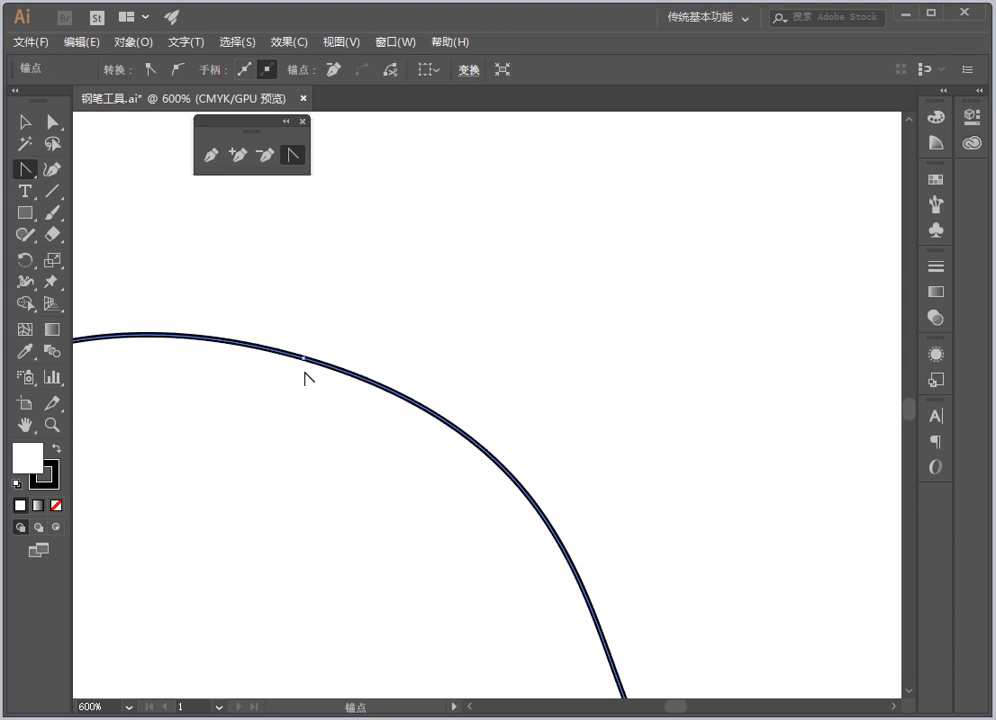
click(303, 357)
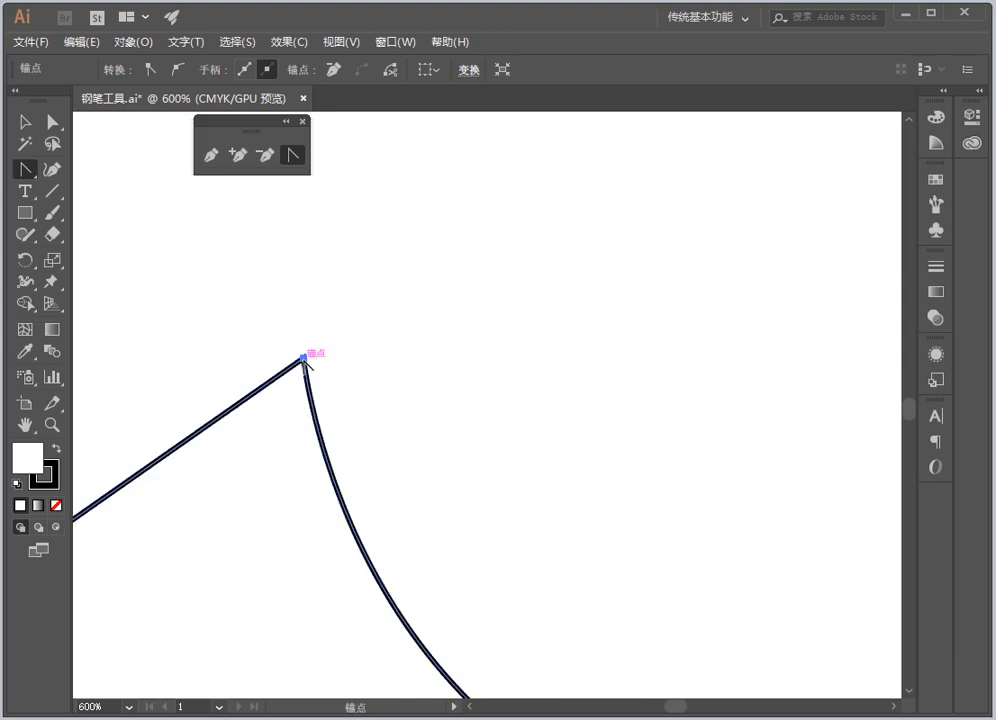
scroll(303, 360, down, 4)
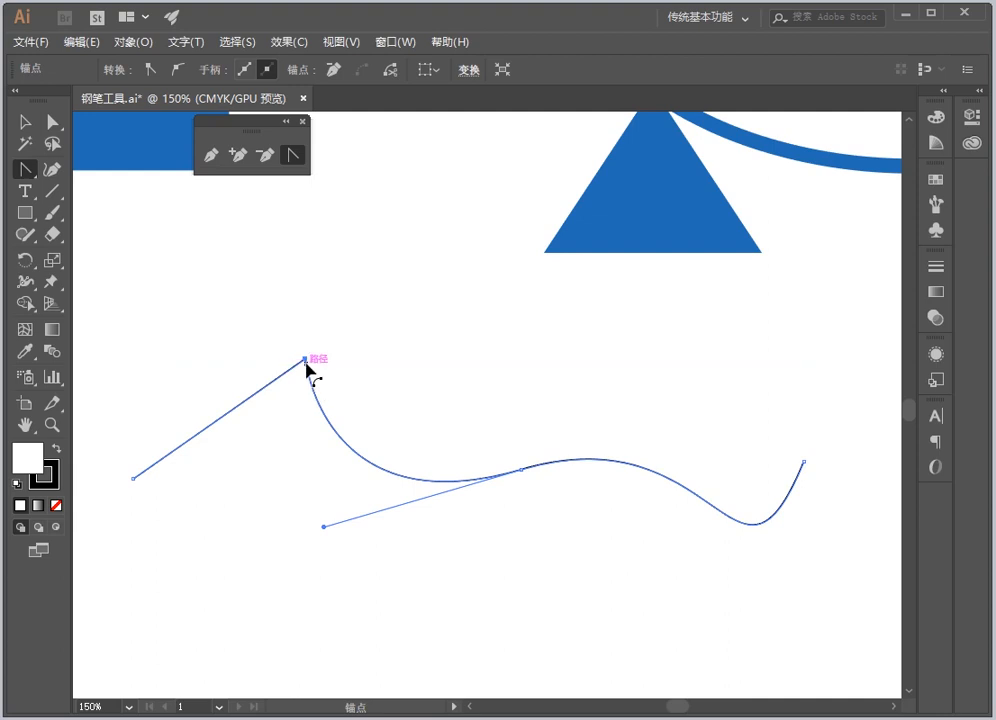
Pull direction handles out of the arch's corner anchor to turn it back into a smooth point
scroll(306, 366, up, 2)
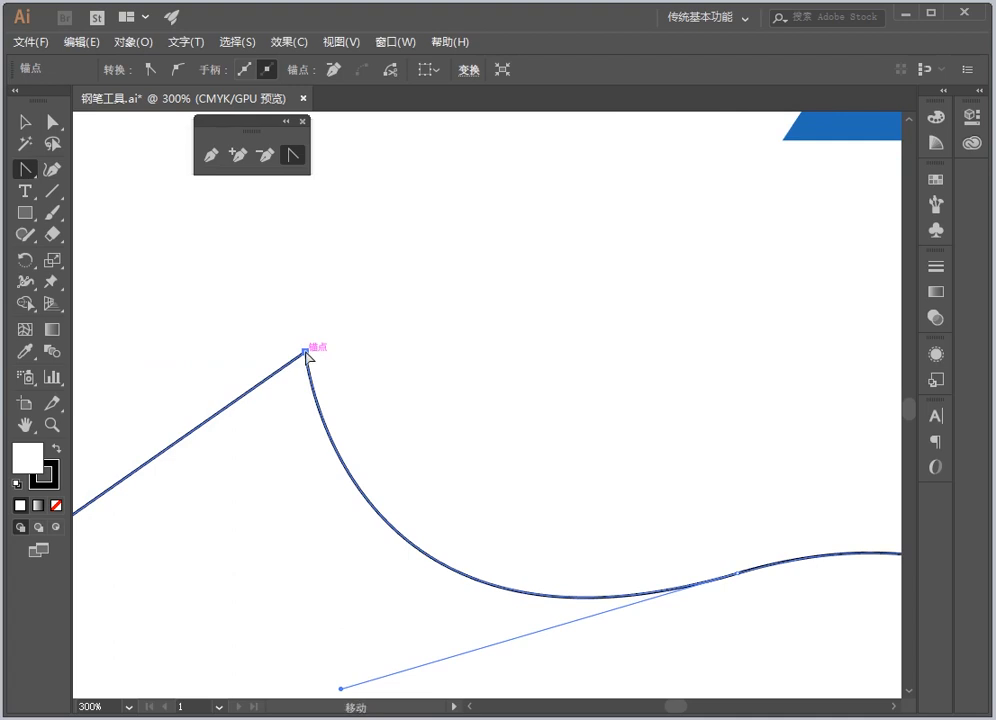
drag(306, 352, 494, 402)
scroll(338, 433, down, 4)
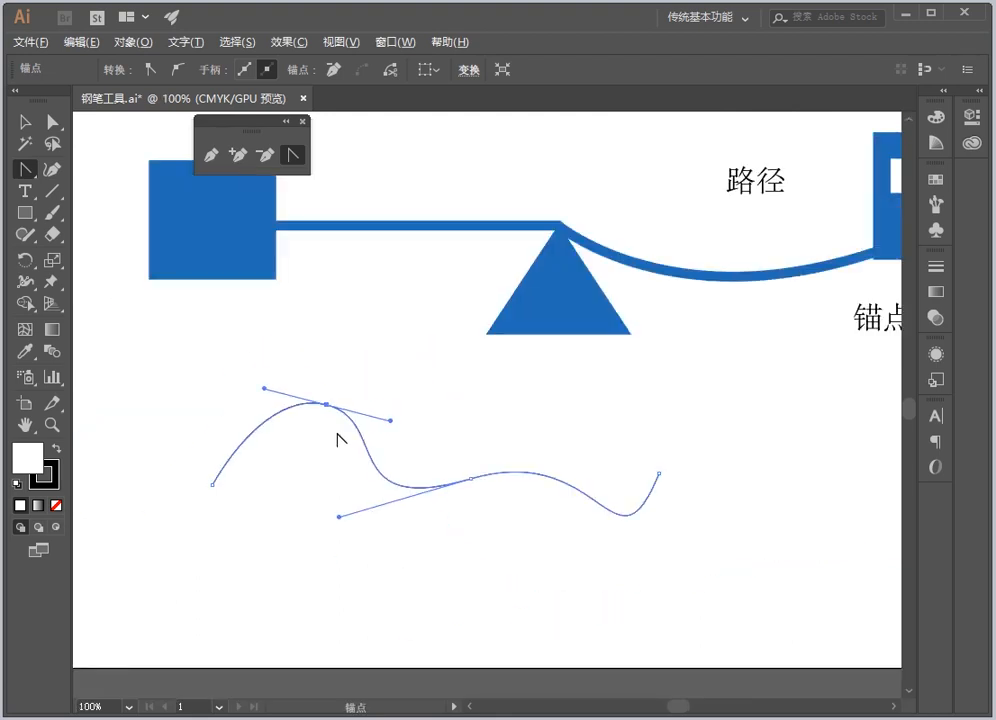
Pull new, nearly horizontal direction handles out of the wavy path's third anchor point to reshape the curve on both sides
scroll(378, 507, up, 3)
scroll(541, 353, up, 2)
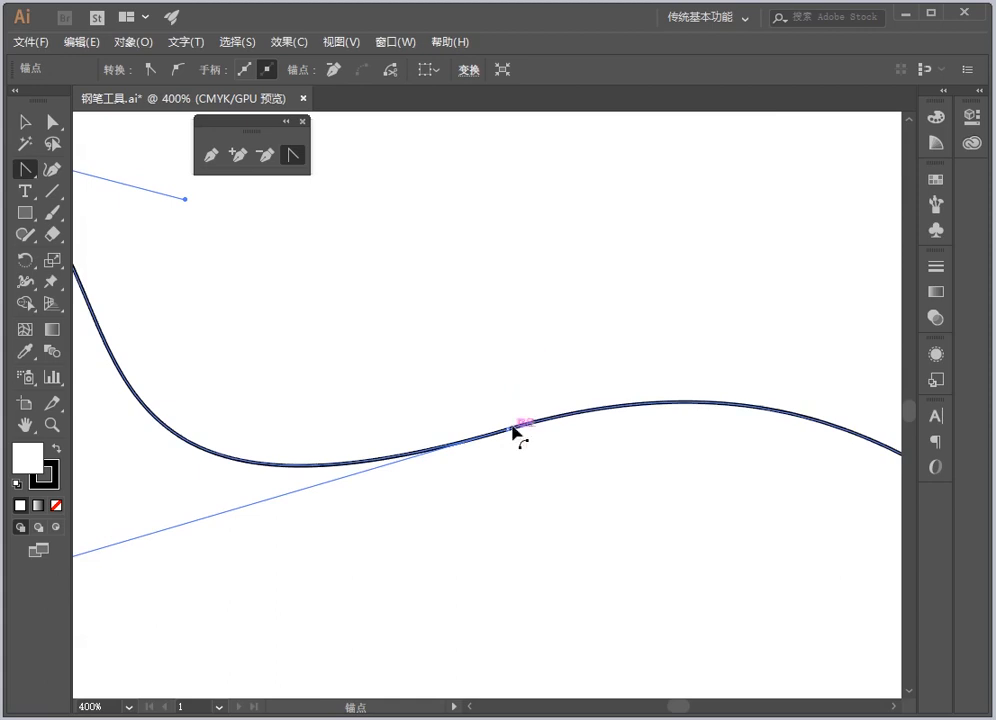
mouse_move(508, 428)
mouse_down()
mouse_move(578, 521)
mouse_move(532, 580)
mouse_move(680, 628)
mouse_move(813, 467)
mouse_move(809, 406)
mouse_up()
scroll(614, 436, down, 5)
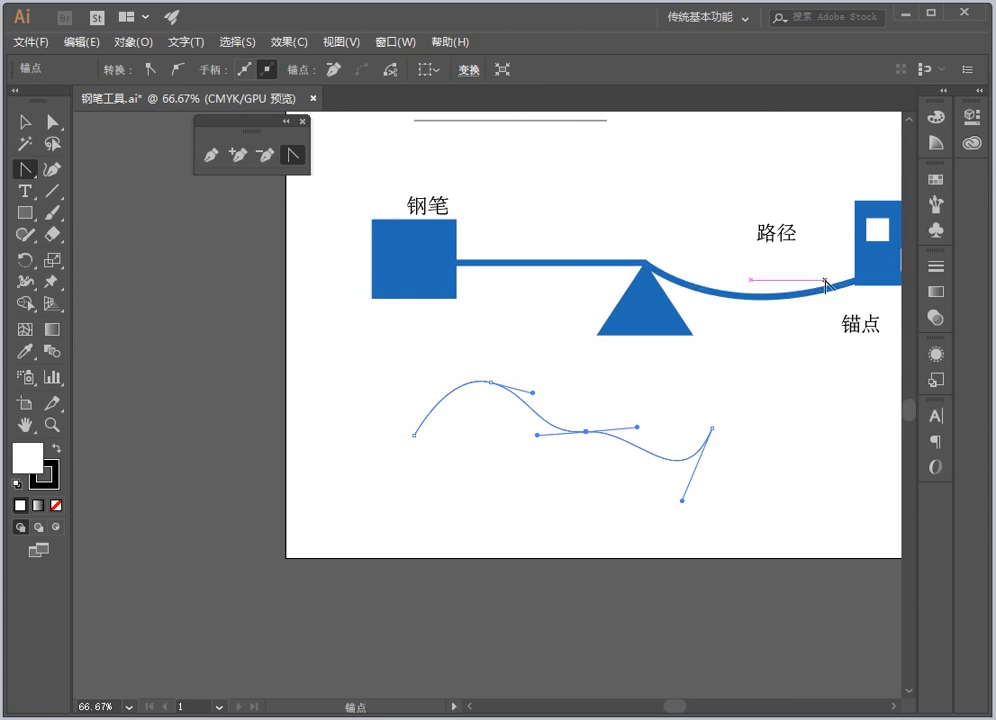
scroll(504, 382, down, 1)
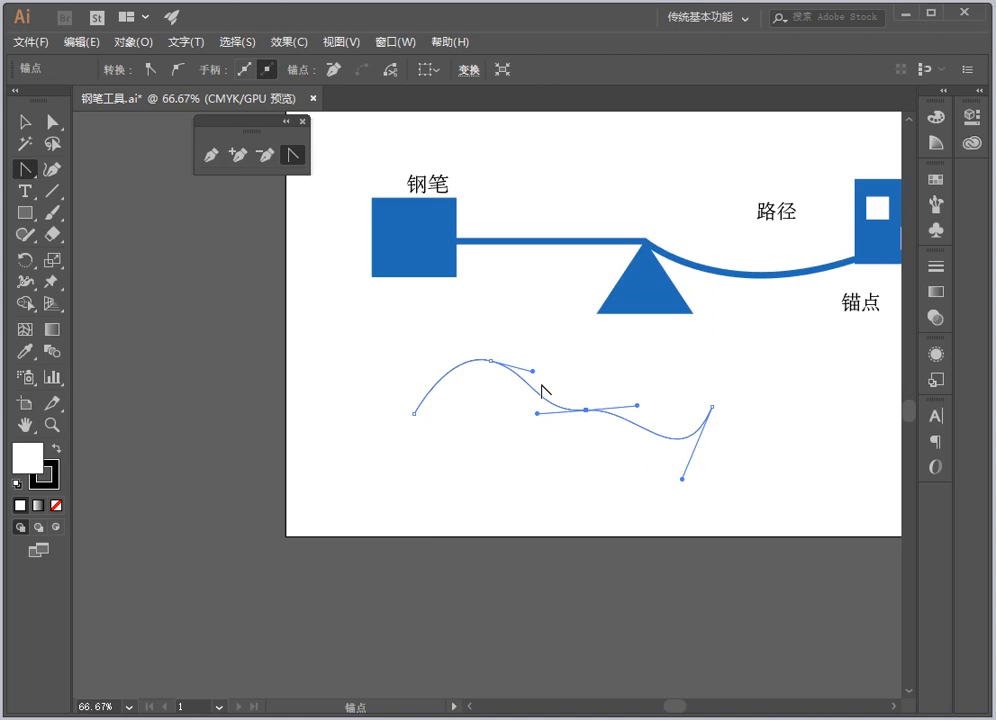
Convert the path's last two anchor points to corners and pull new handles from the arch's anchor for a rounder arch
click(586, 411)
click(712, 408)
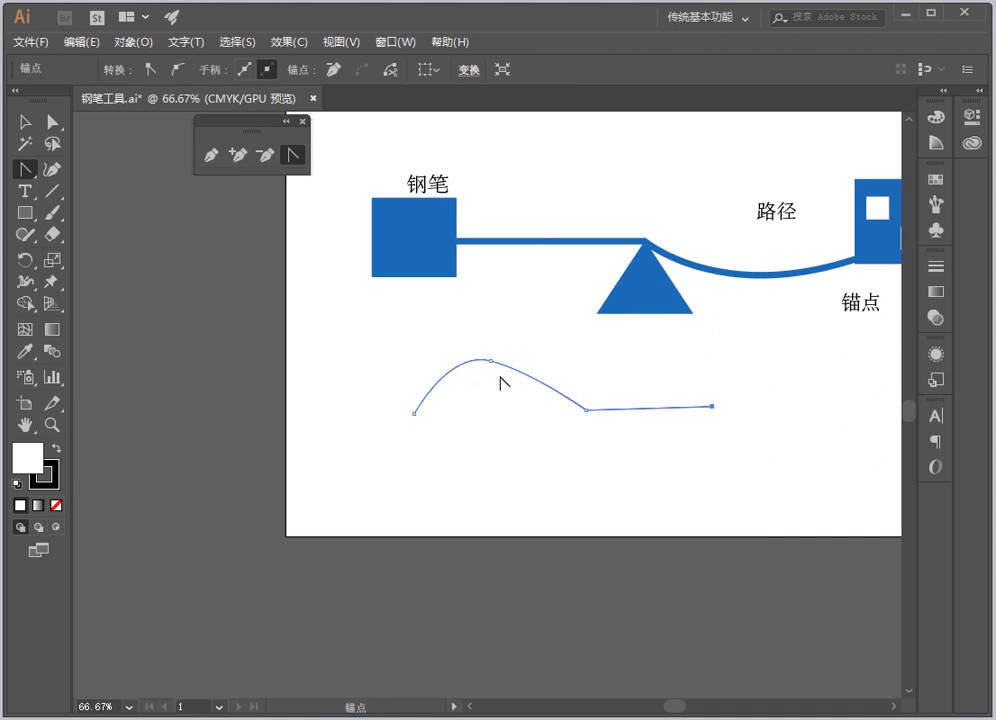
drag(492, 362, 563, 355)
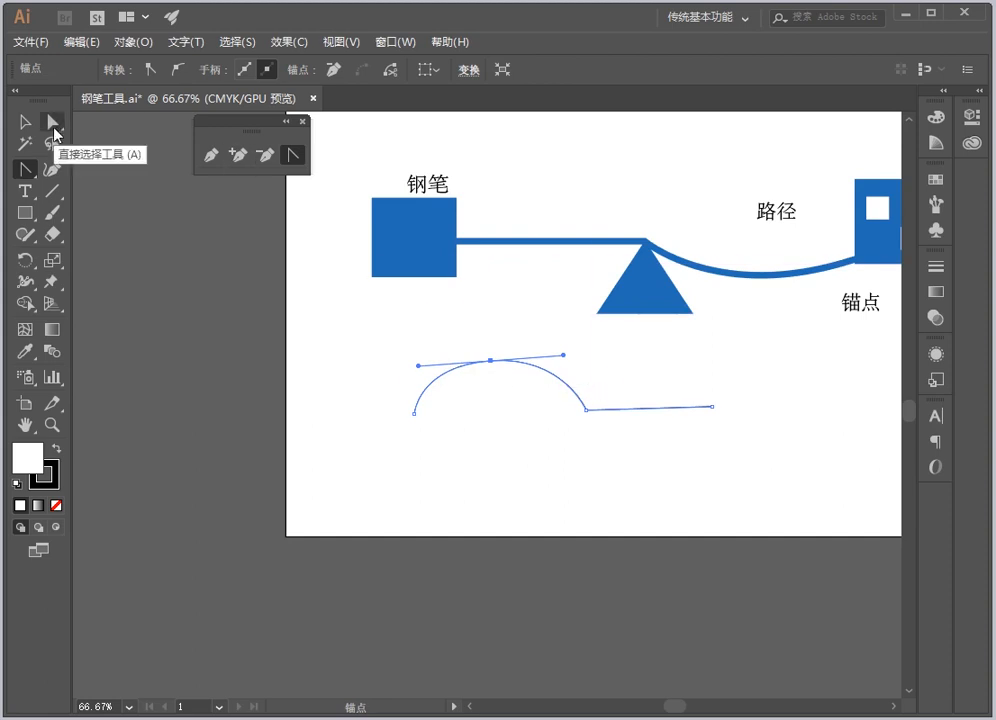
With the Direct Selection tool, shorten the arch anchor's right handle, extend its left handle outward and upward, and deselect the path
click(53, 127)
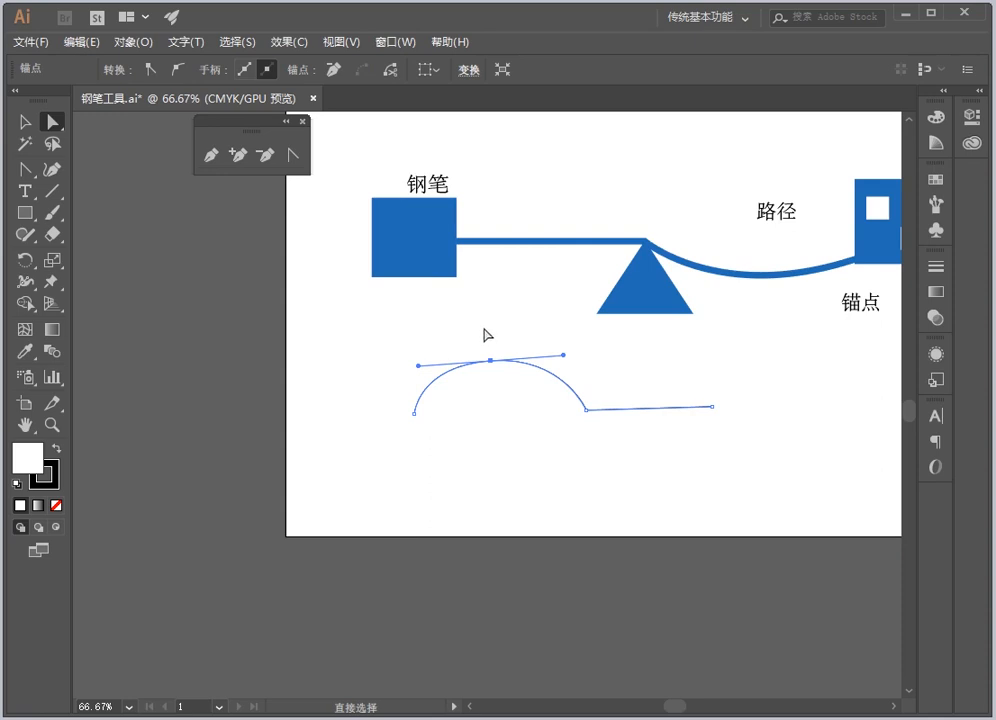
drag(564, 356, 540, 354)
drag(419, 375, 397, 351)
click(405, 380)
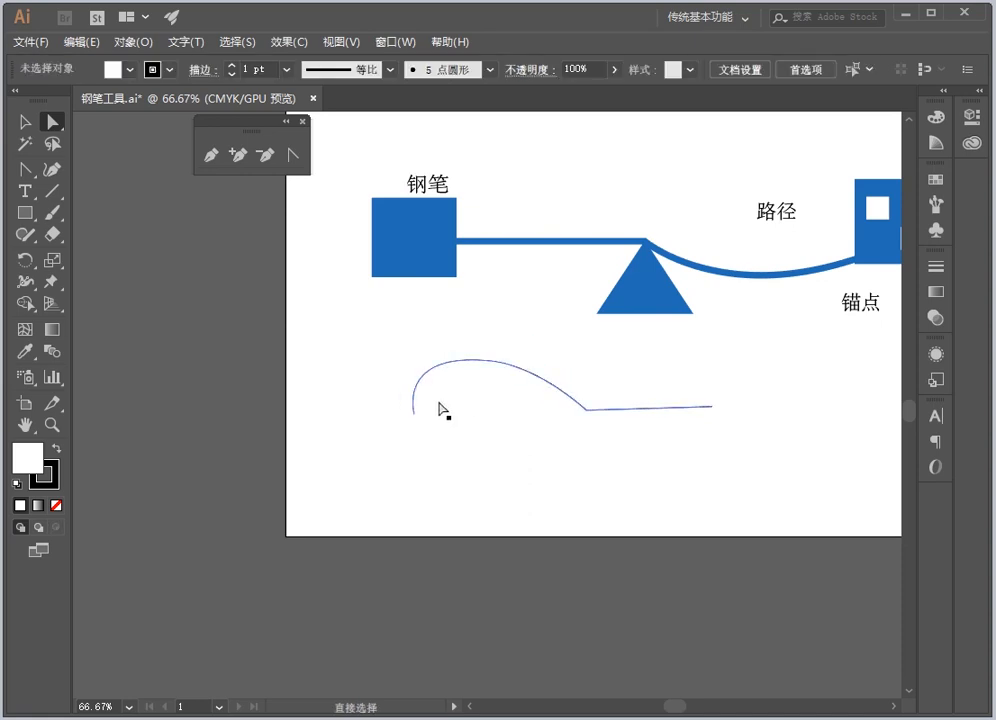
Select the arch's left segment, shift its direction handle slightly outward and down, and deselect the path
click(459, 366)
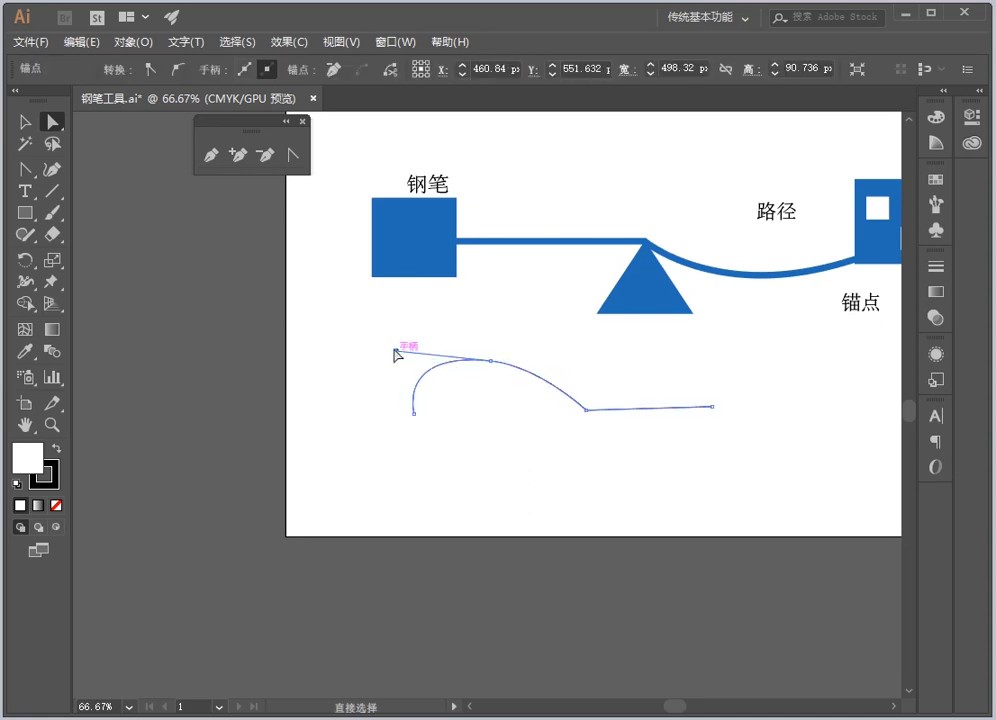
click(397, 369)
click(447, 368)
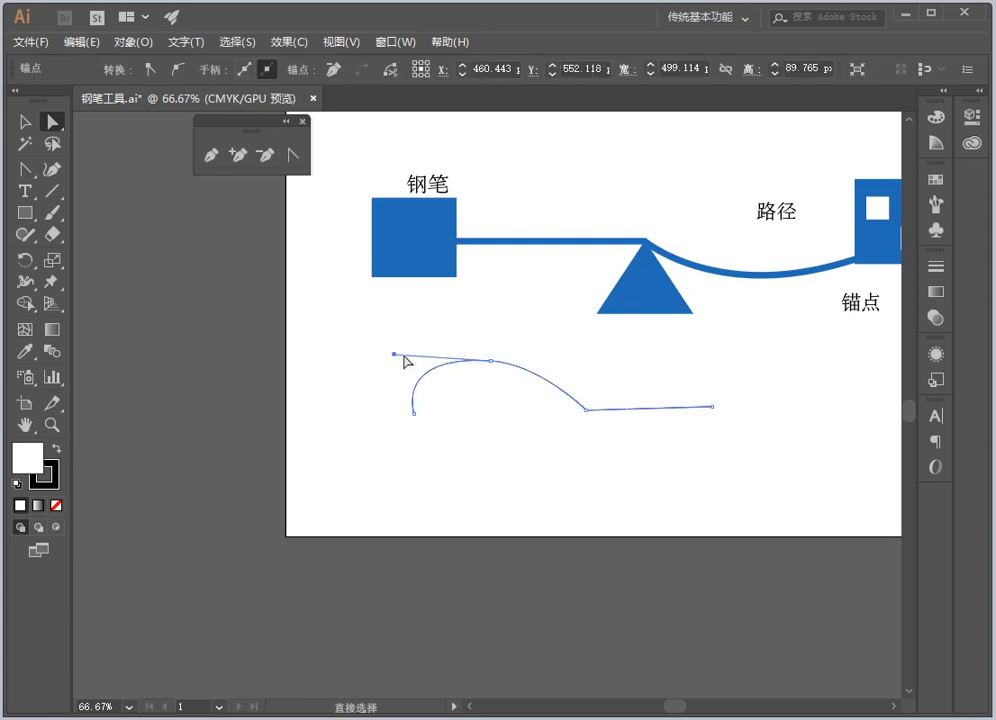
click(396, 370)
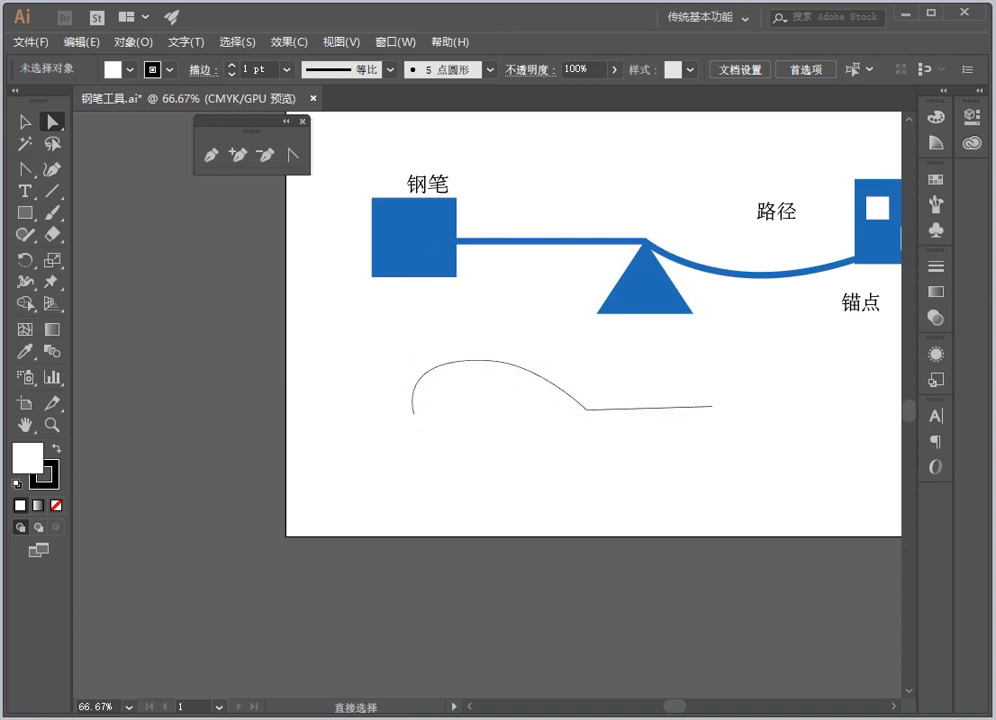
Select the whole curved path with the Selection tool and switch to the Direct Selection tool to show its anchor points
key(v)
click(461, 365)
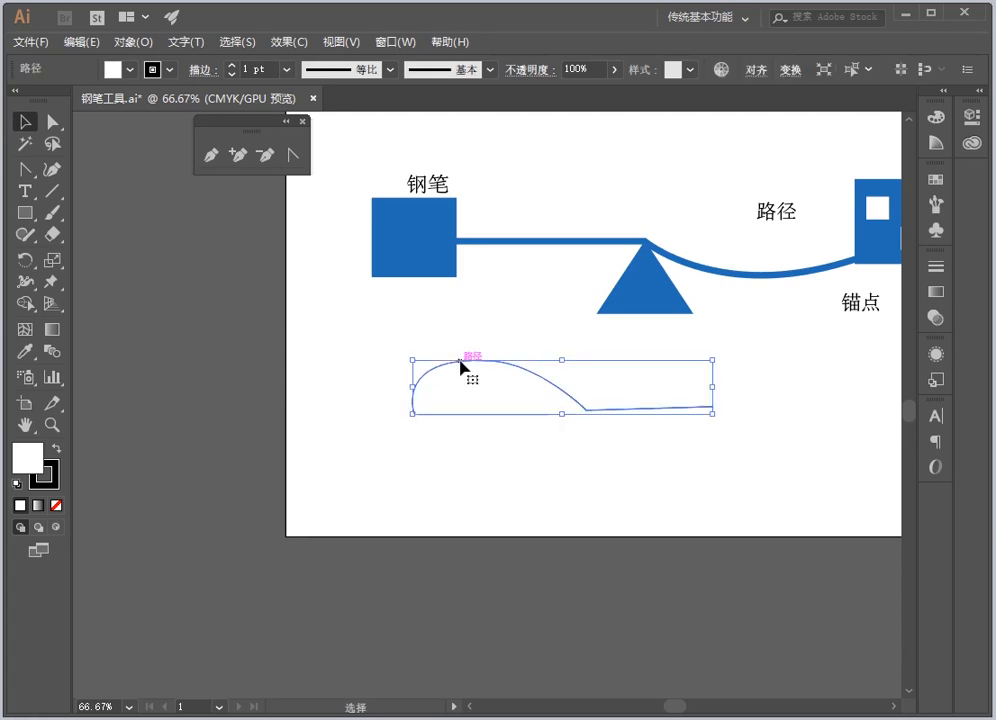
click(52, 121)
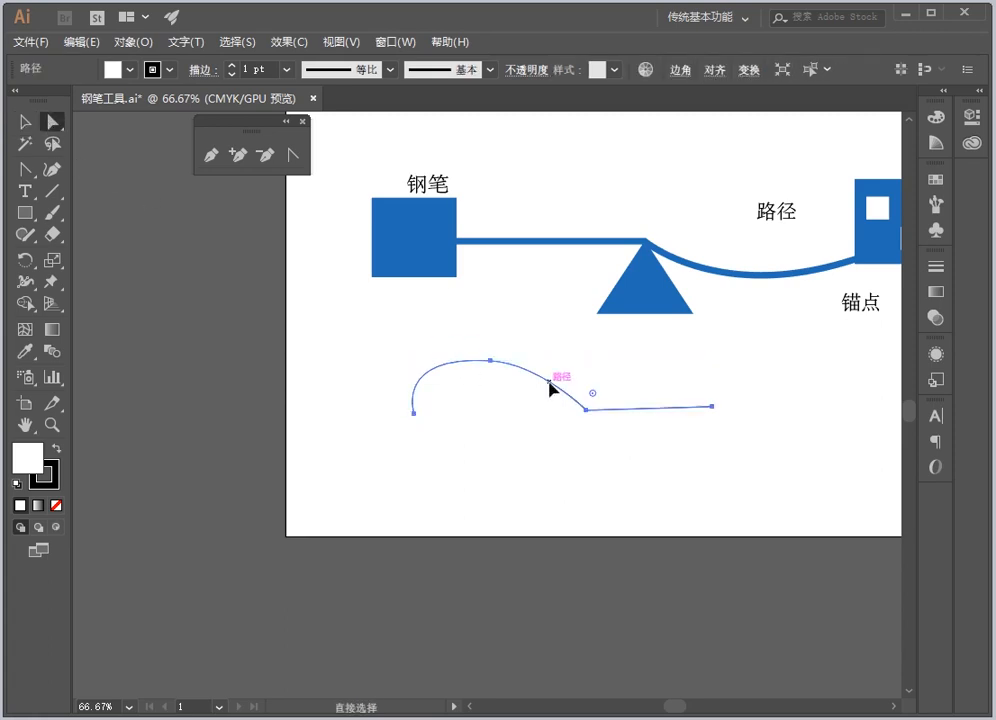
Move the whole curved path slightly upward with the Direct Selection tool, deselect it and select it again
drag(550, 386, 556, 380)
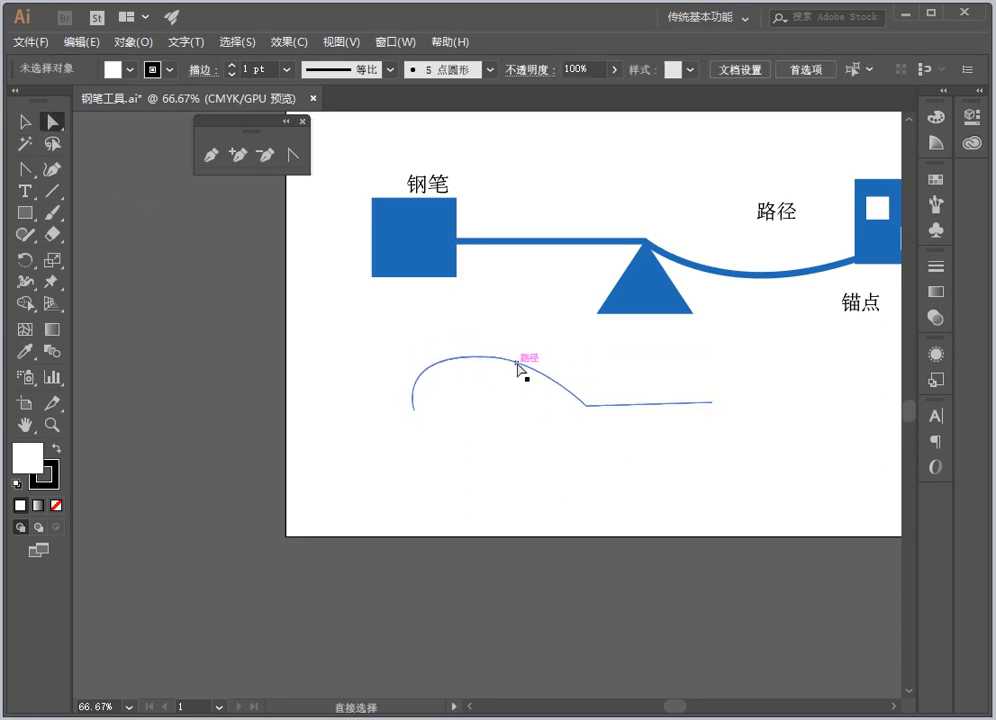
click(527, 370)
alt+click(571, 398)
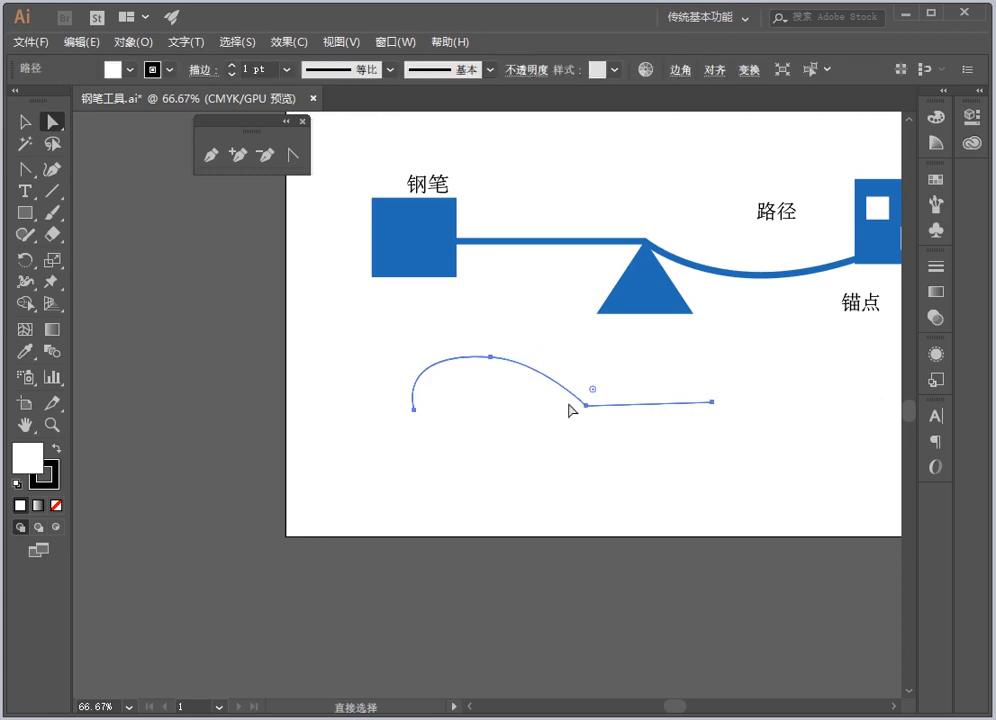
Draw an open zigzag path with seven anchor points using the Pen tool in the empty area below the 锚点 label
click(211, 157)
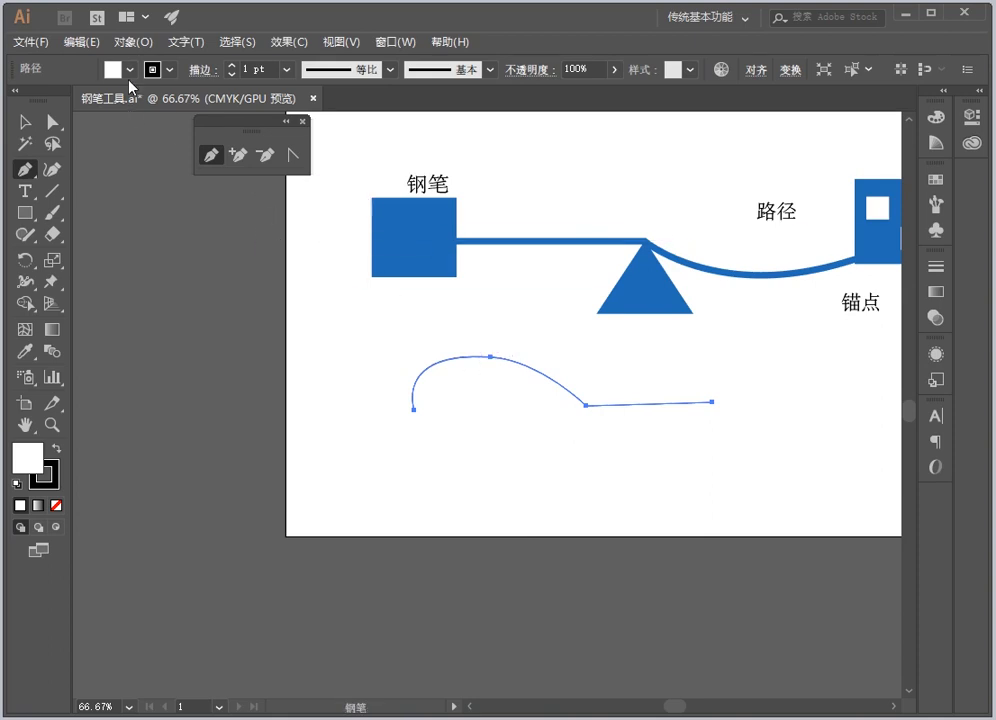
click(489, 356)
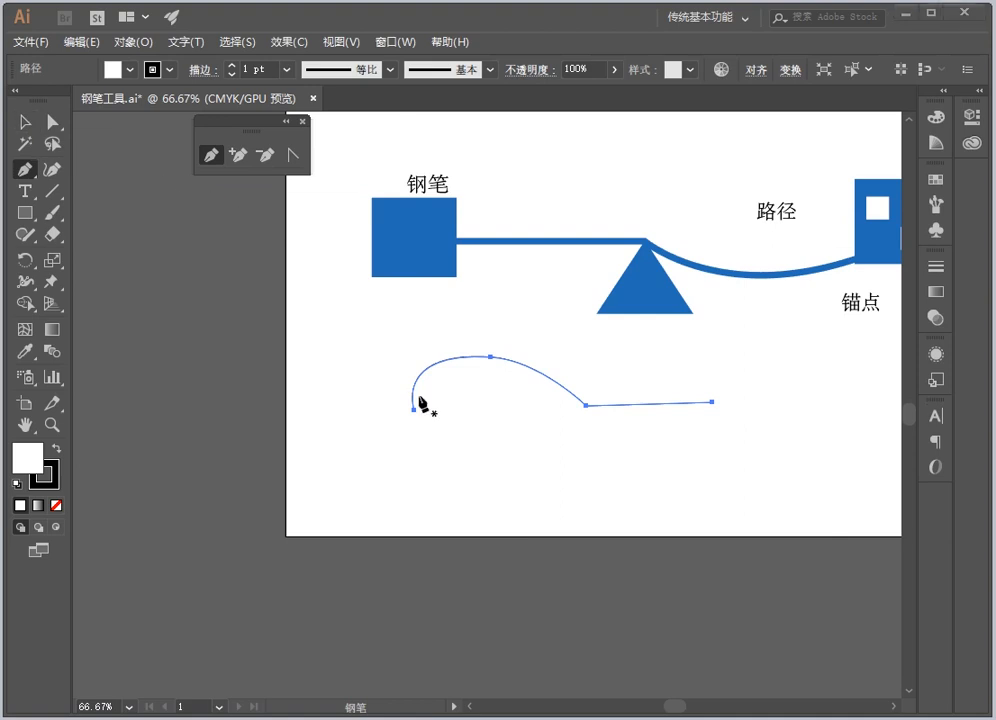
scroll(422, 407, up, 5)
scroll(712, 710, right, 5)
drag(712, 710, 696, 707)
scroll(510, 604, down, 5)
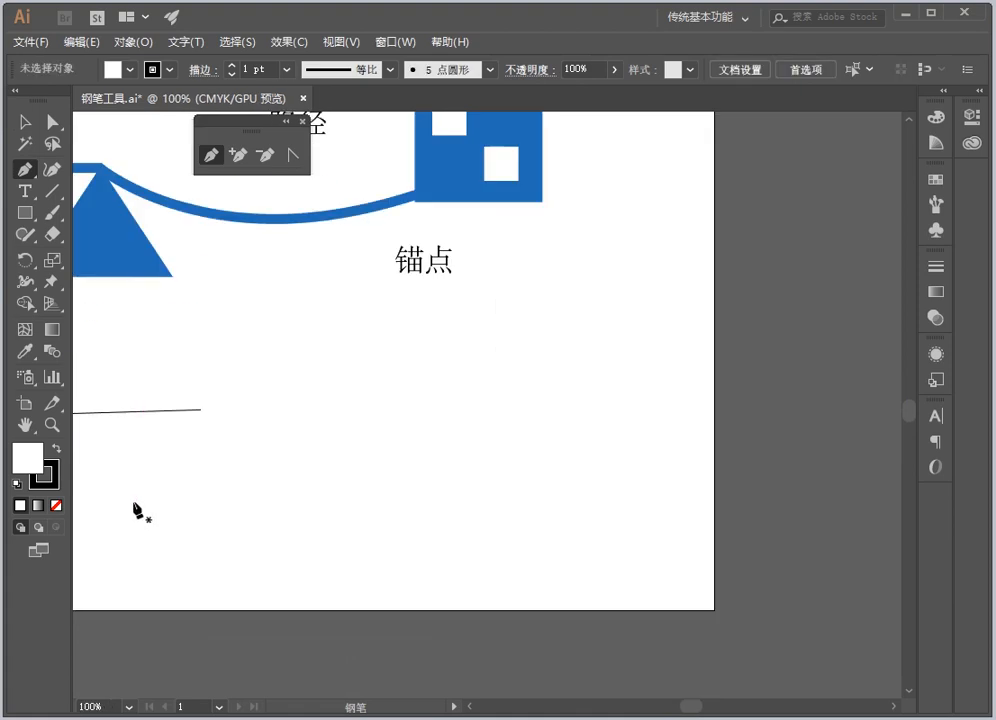
click(163, 512)
click(296, 381)
click(385, 526)
click(512, 381)
click(556, 486)
click(614, 377)
click(652, 479)
key(Escape)
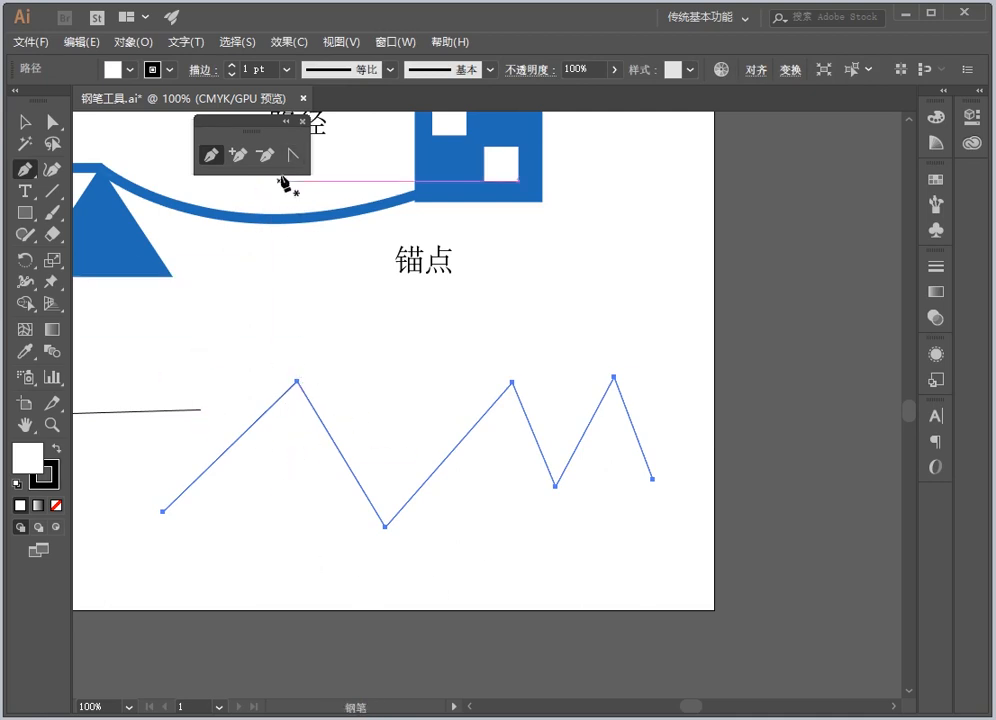
Convert the zigzag's first two peaks and first two valleys to smooth points by pulling out near-horizontal handles with the Anchor Point tool
click(294, 157)
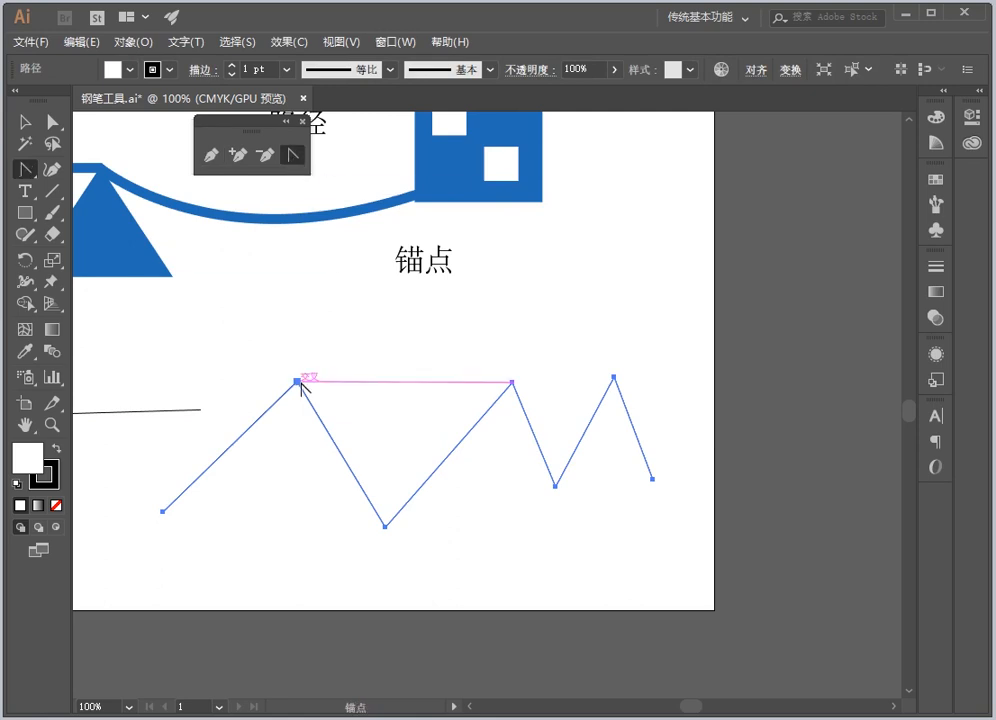
drag(297, 381, 380, 389)
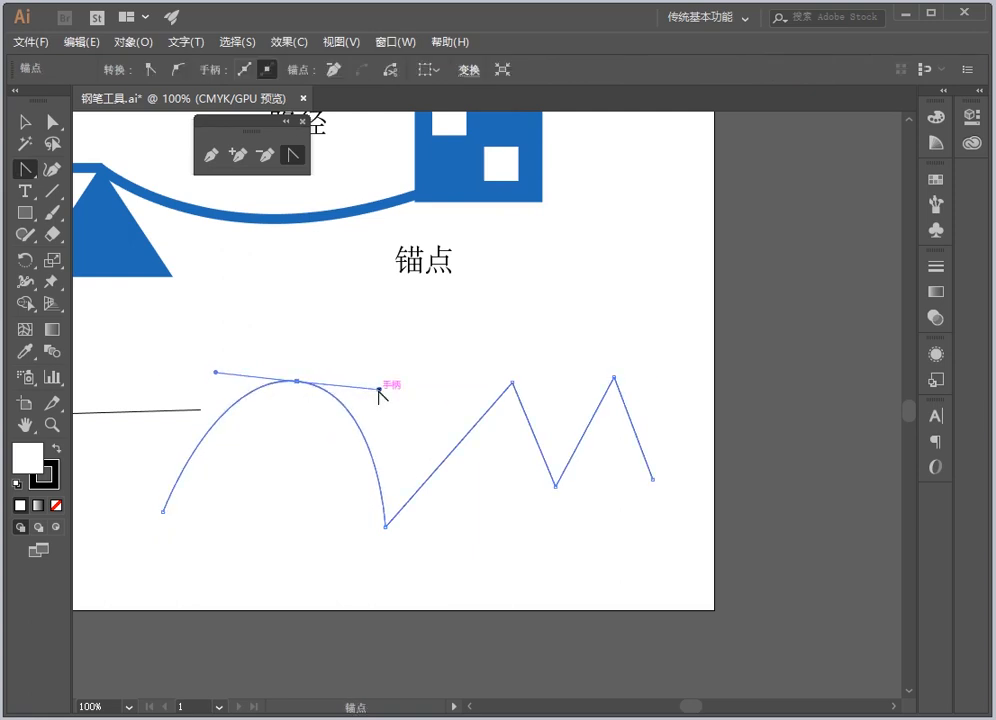
click(385, 527)
drag(386, 529, 453, 538)
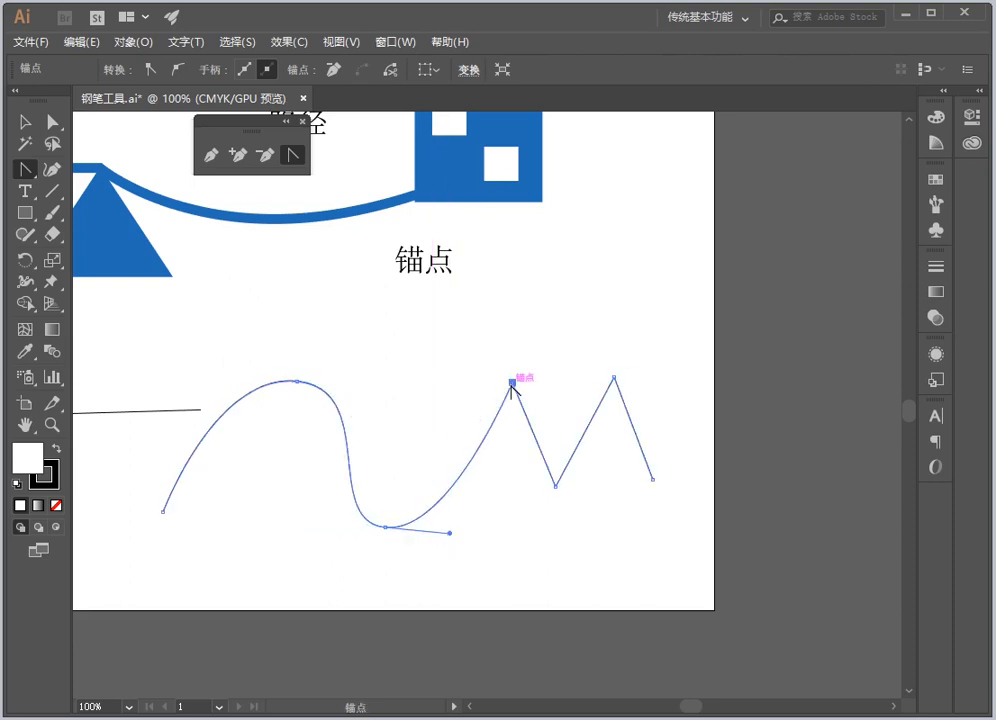
drag(512, 382, 583, 377)
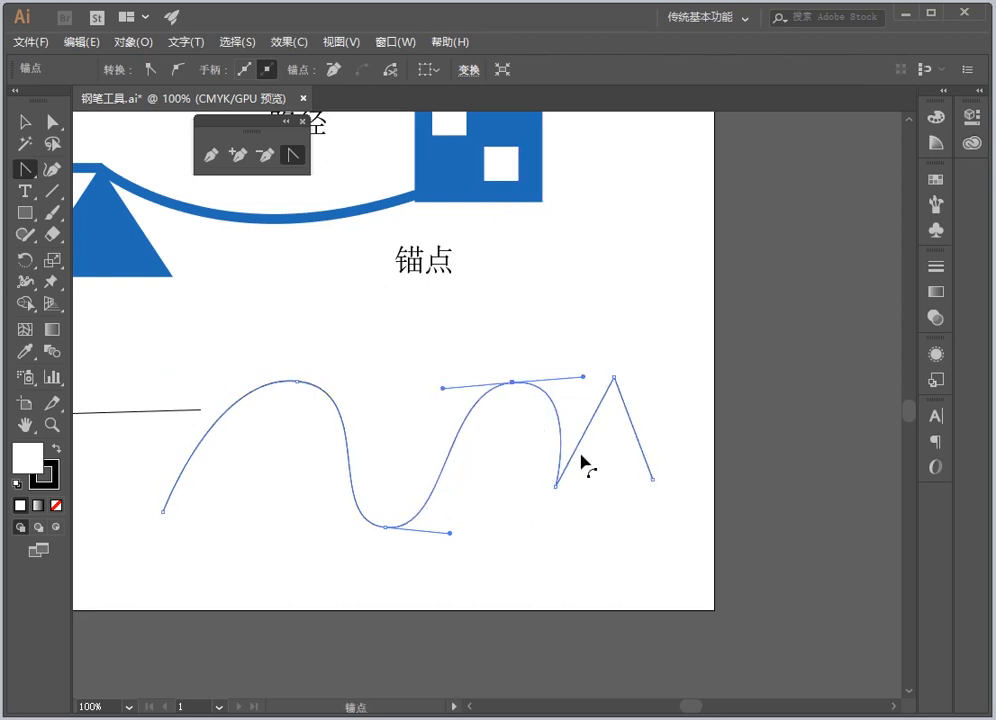
drag(555, 486, 619, 488)
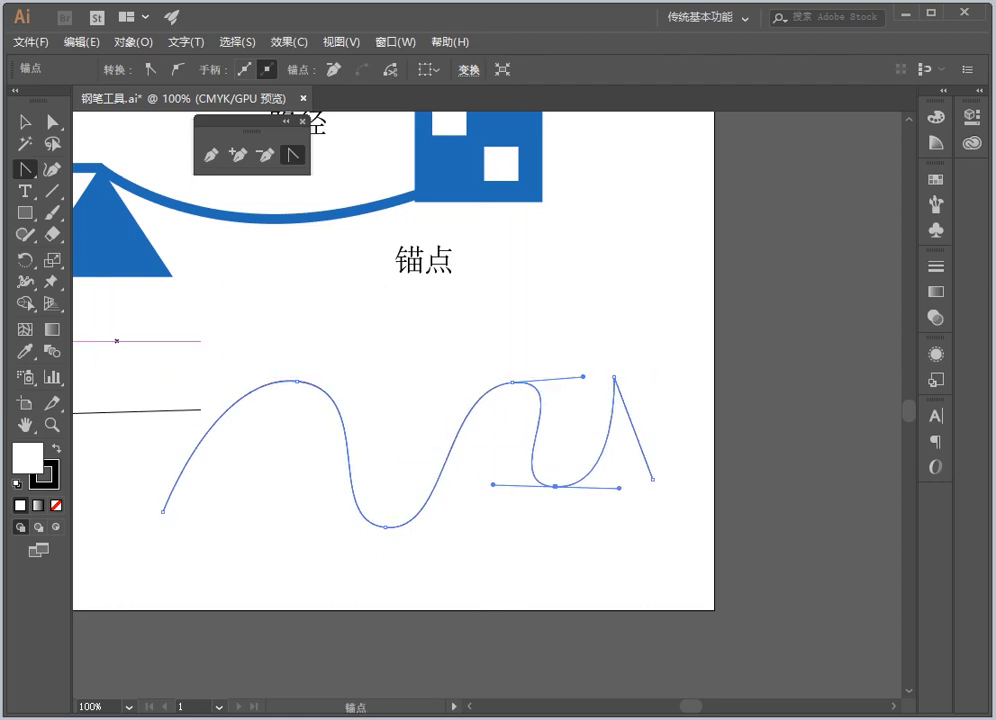
With the Direct Selection tool, pull the second peak's right handle outward and down, shift the path slightly up-left, and extend the first peak's right handle
click(57, 125)
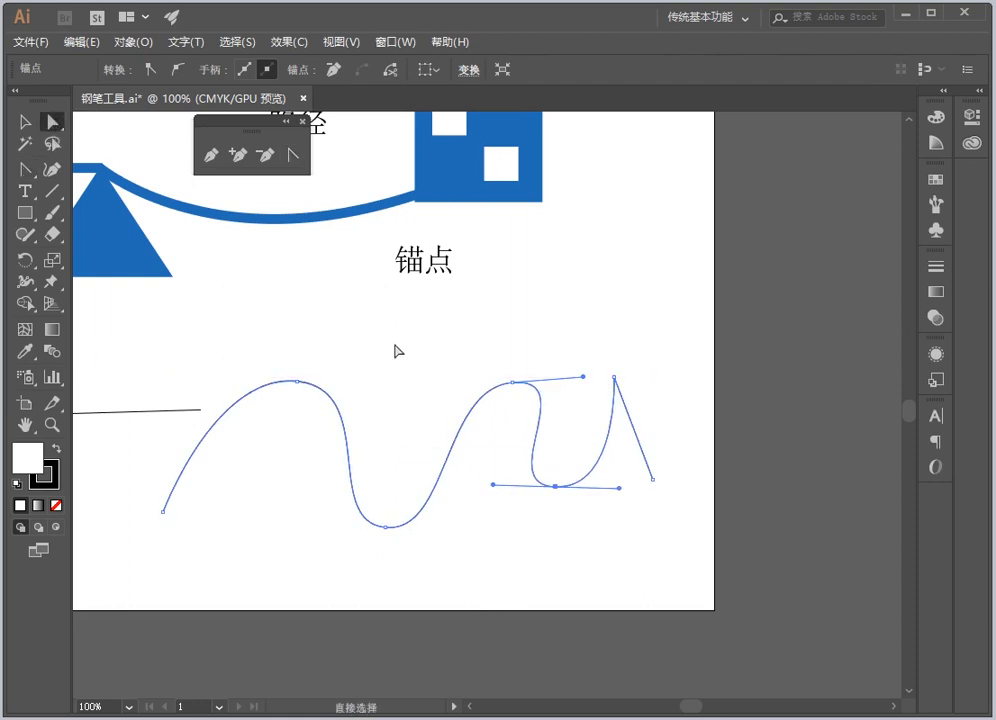
click(587, 390)
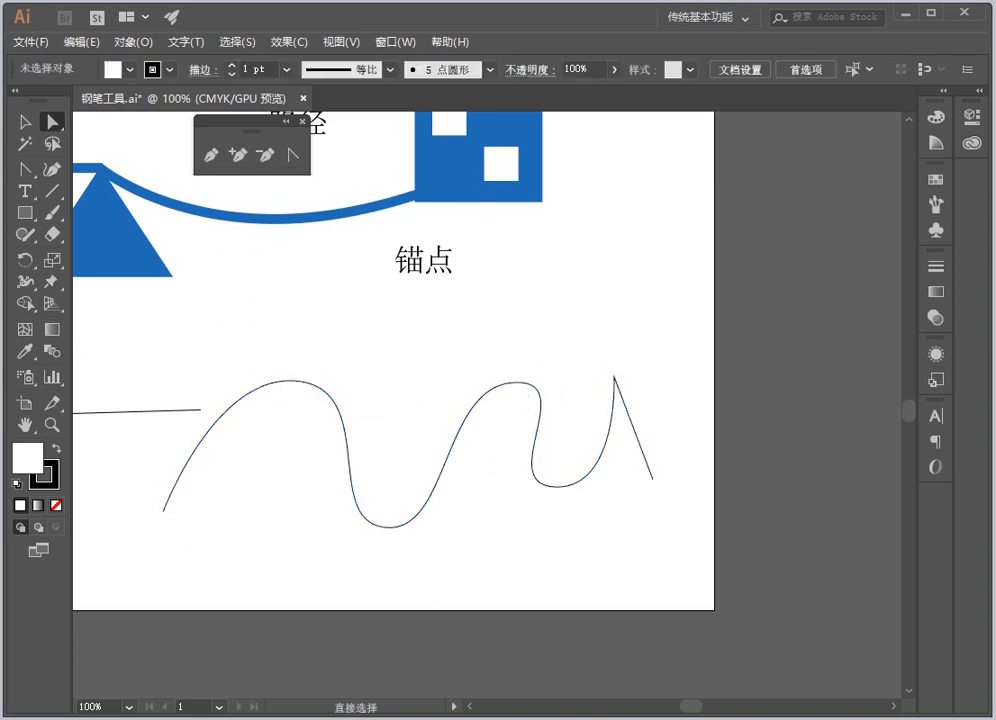
click(540, 406)
drag(582, 380, 582, 379)
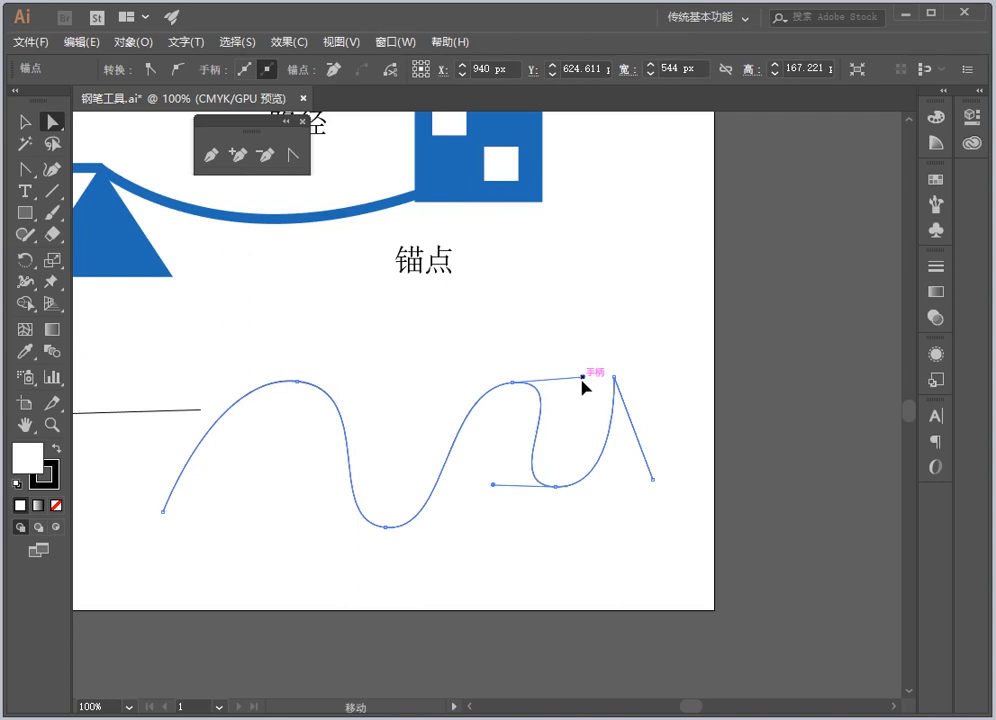
drag(582, 380, 593, 404)
mouse_move(492, 491)
mouse_down()
mouse_move(469, 502)
mouse_move(480, 487)
mouse_up()
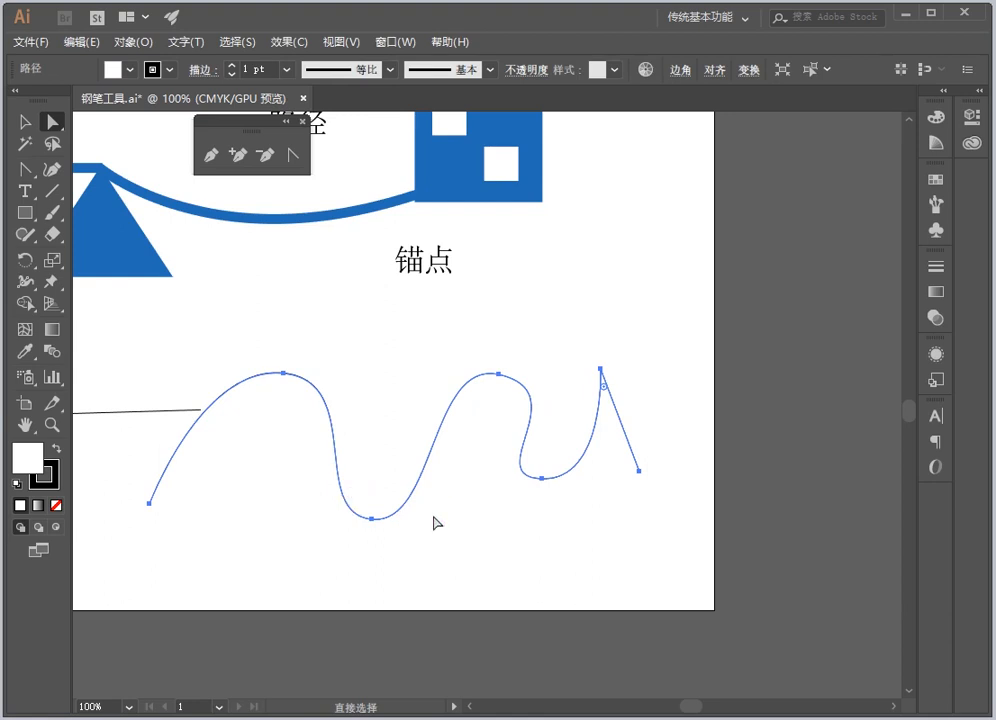
click(286, 376)
drag(371, 382, 394, 386)
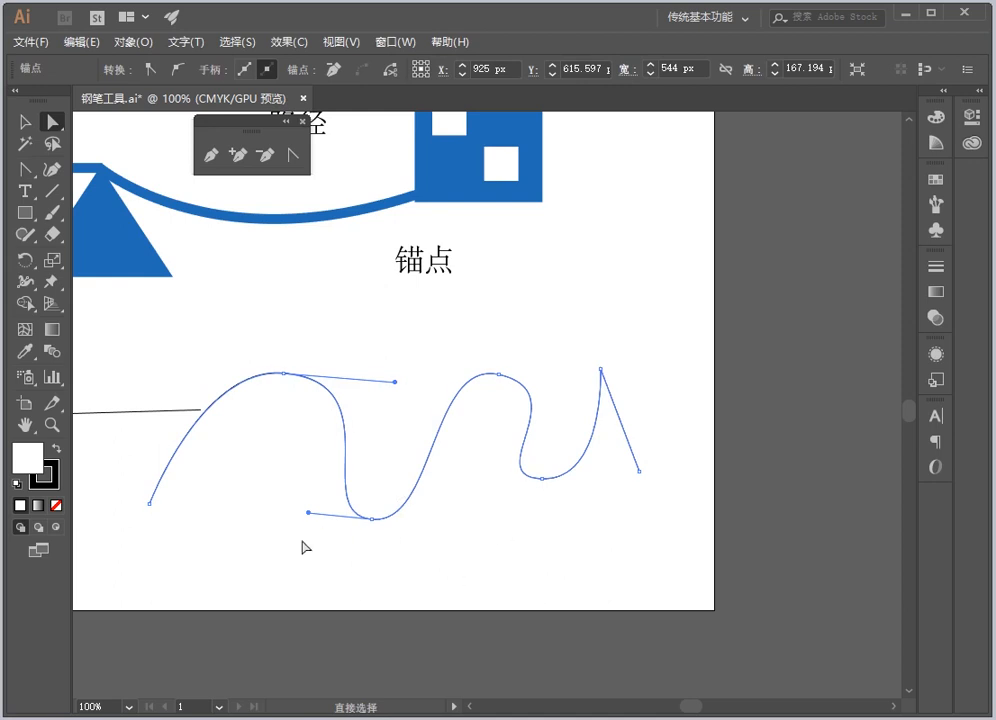
Convert both valley anchors to corners with the Anchor Point tool, and pull new near-horizontal handles from the first valley
click(292, 158)
click(541, 479)
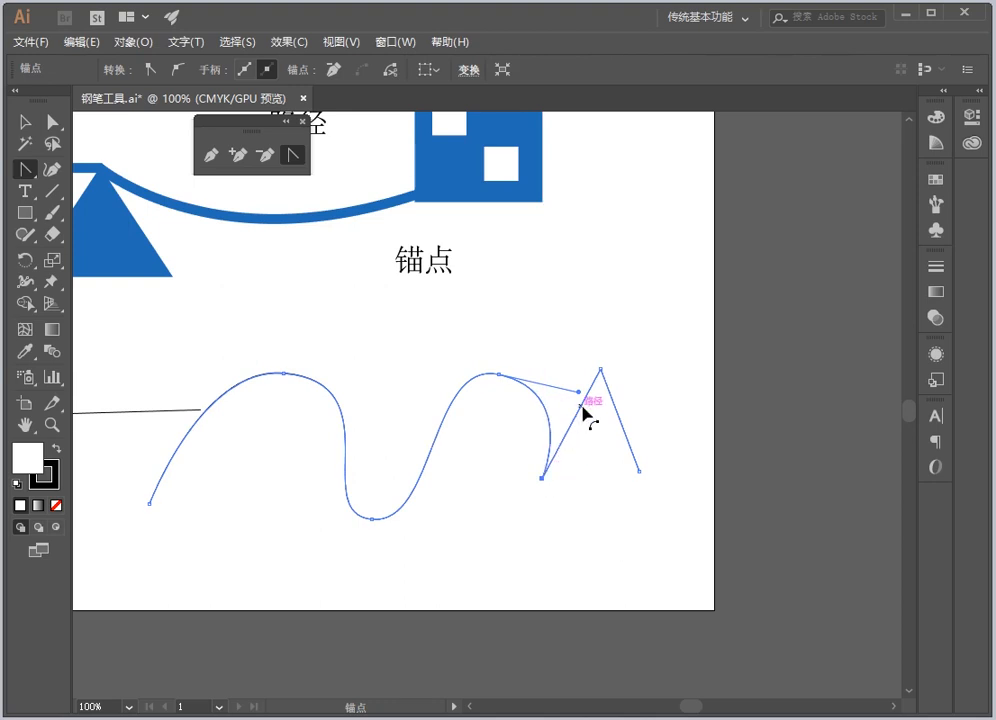
click(372, 518)
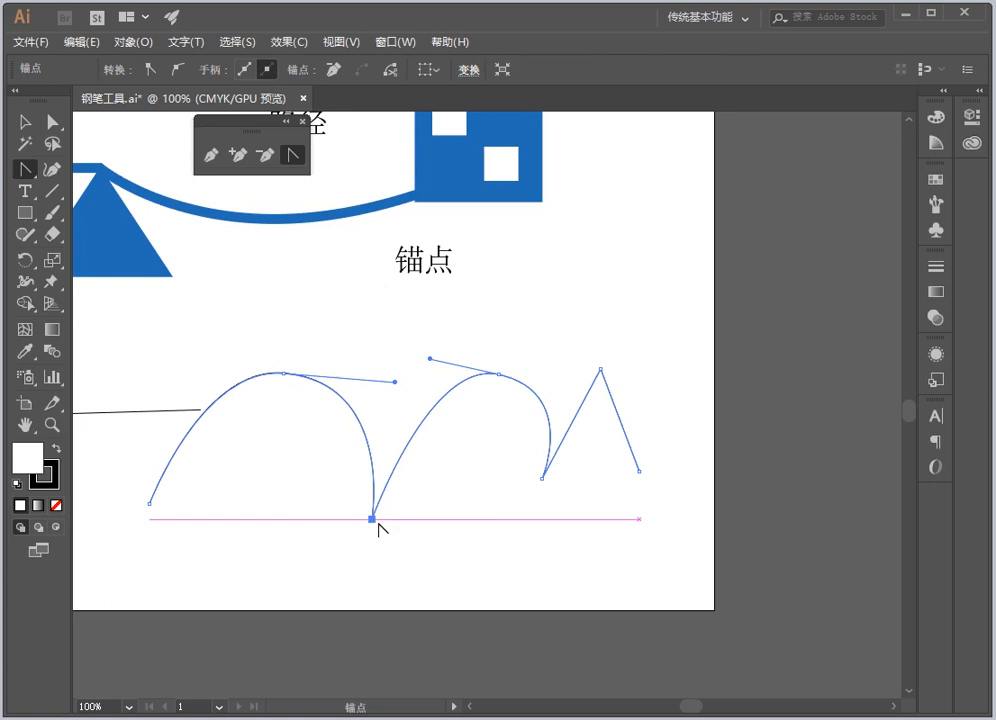
drag(372, 518, 457, 523)
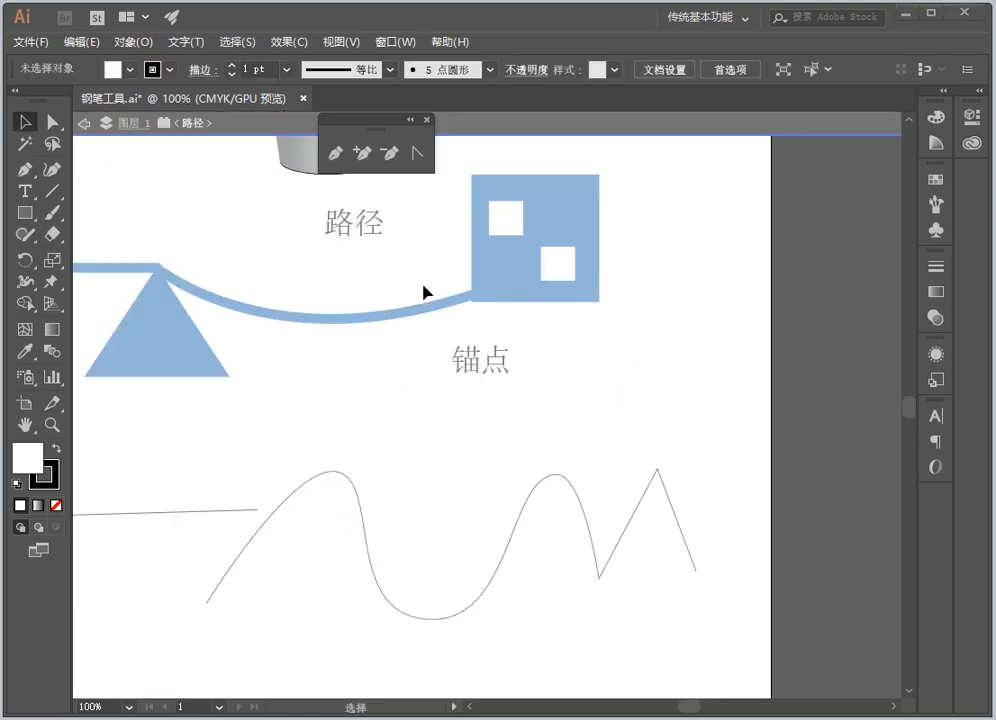
Select the 3D cup above the 路径 label and undo its 3D Revolve effect
scroll(426, 293, up, 5)
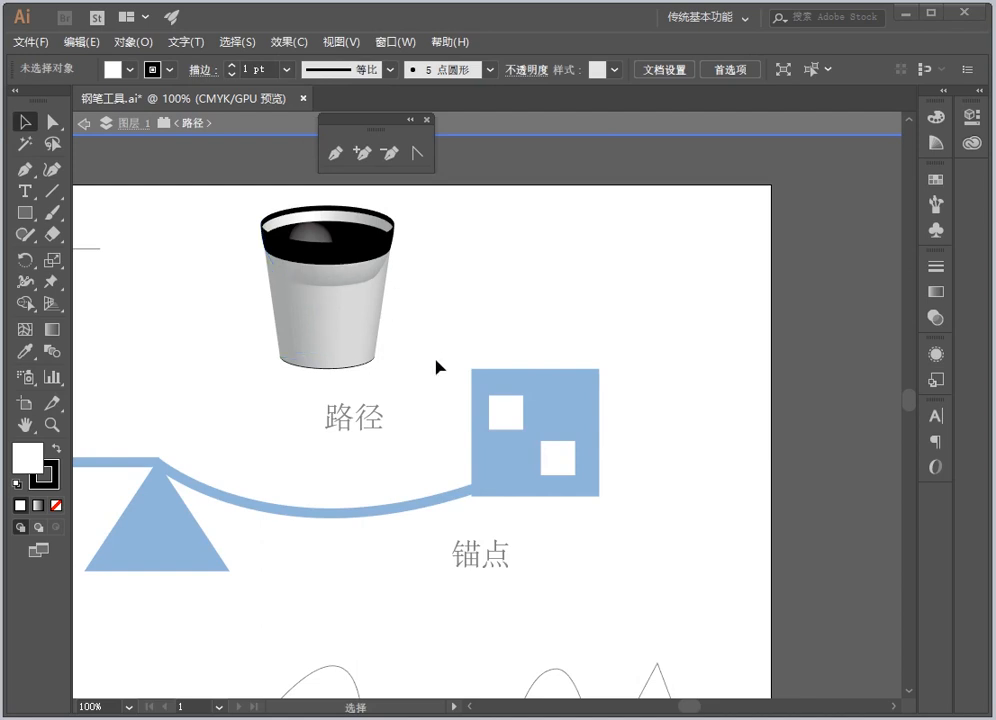
click(365, 300)
right_click(364, 292)
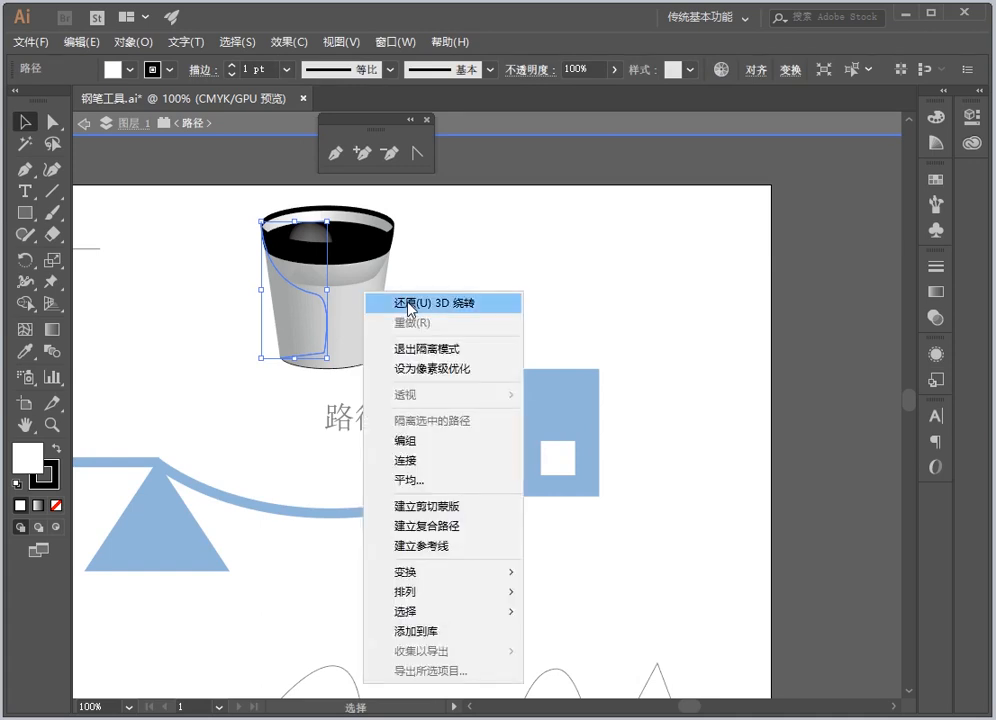
click(409, 302)
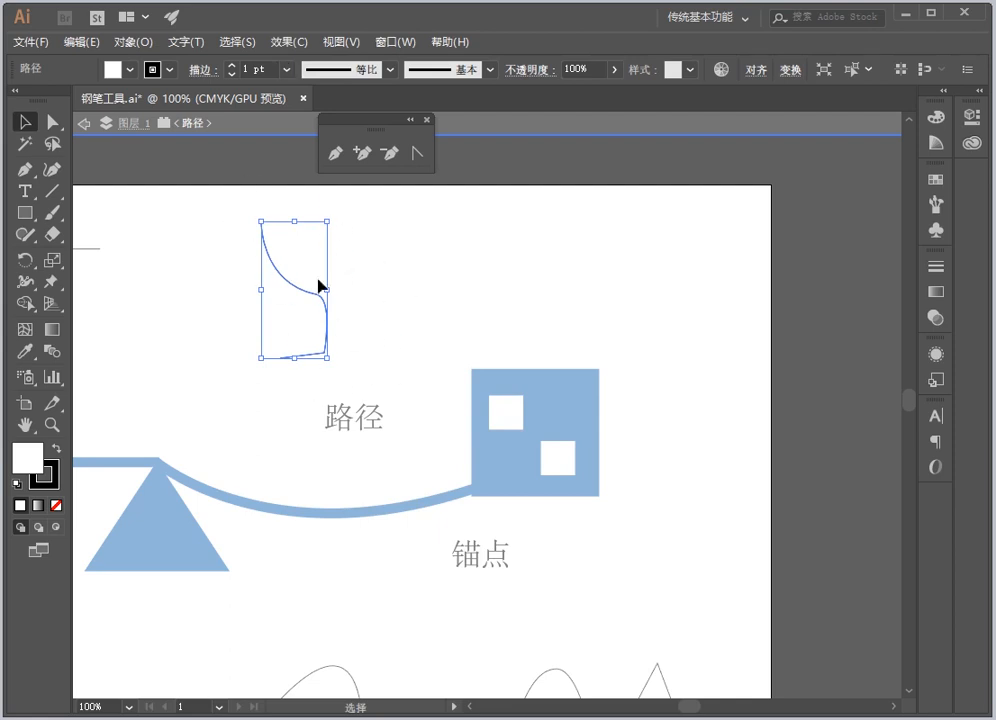
Apply the 3D Revolve effect to the cup's profile path with the offset taken from the right edge (右边)
click(287, 42)
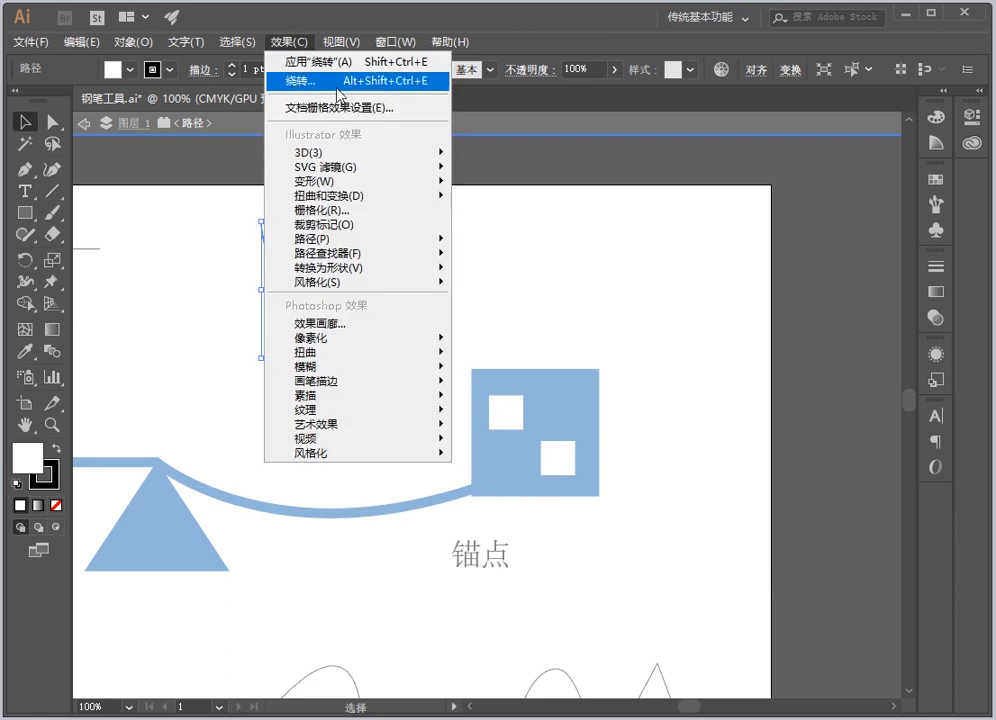
mouse_move(345, 160)
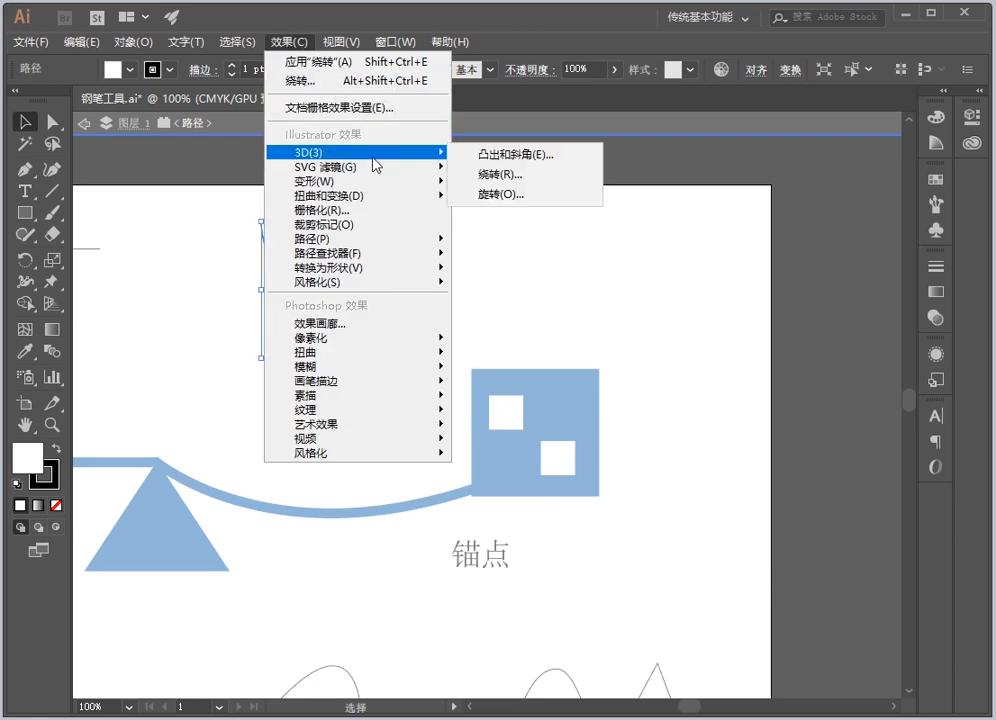
click(502, 175)
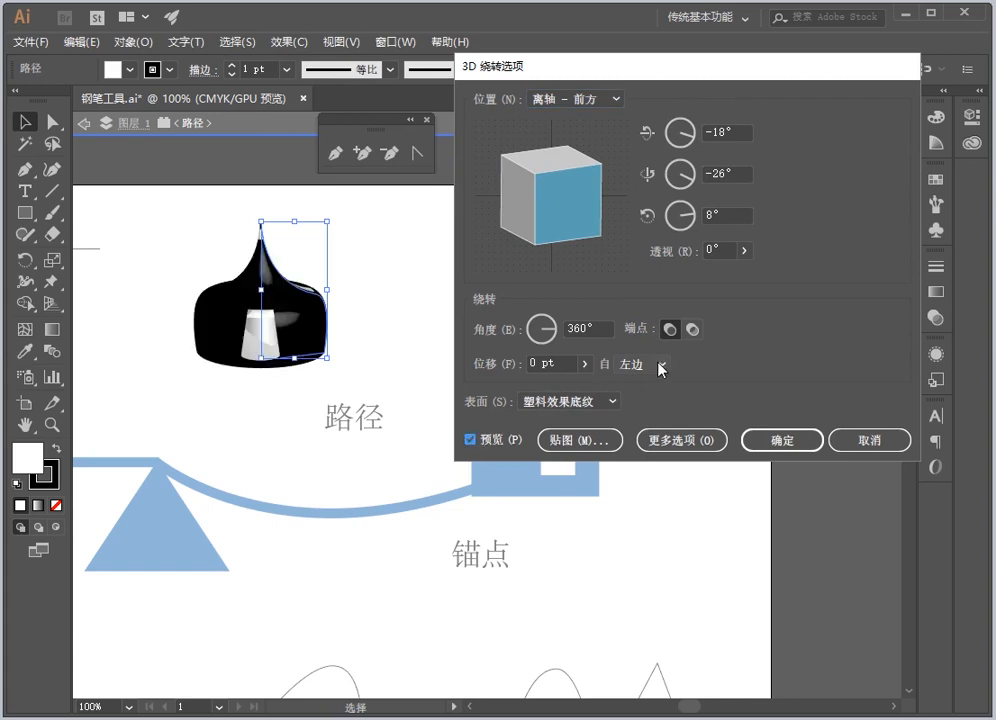
click(656, 363)
click(650, 403)
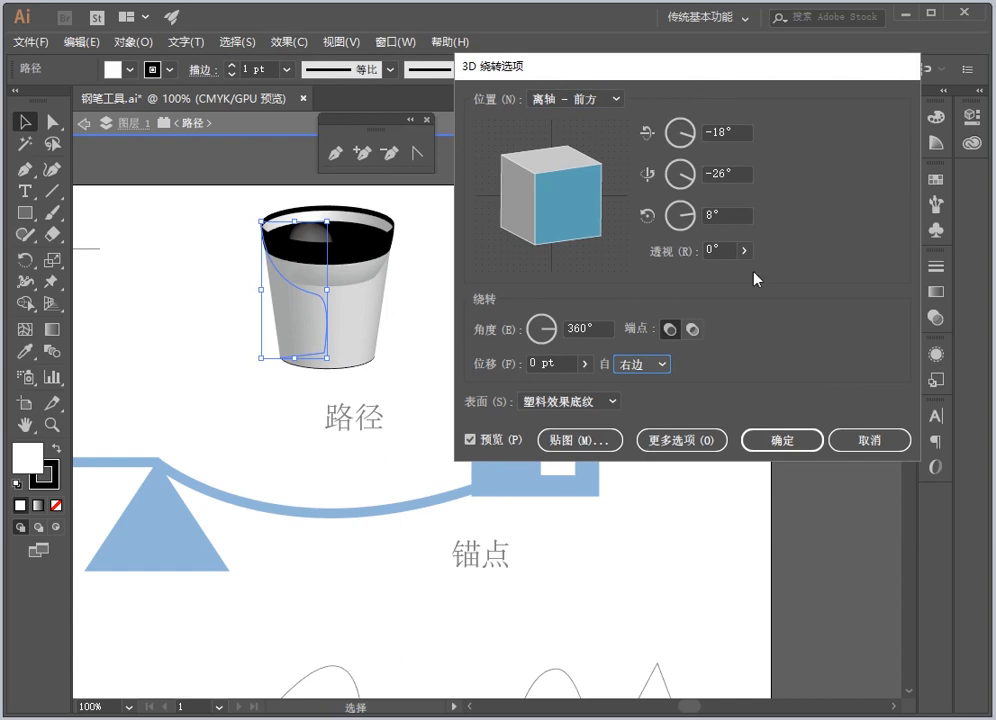
Look through the position presets and preview the revolved shape with the wireframe surface (线框)
click(596, 100)
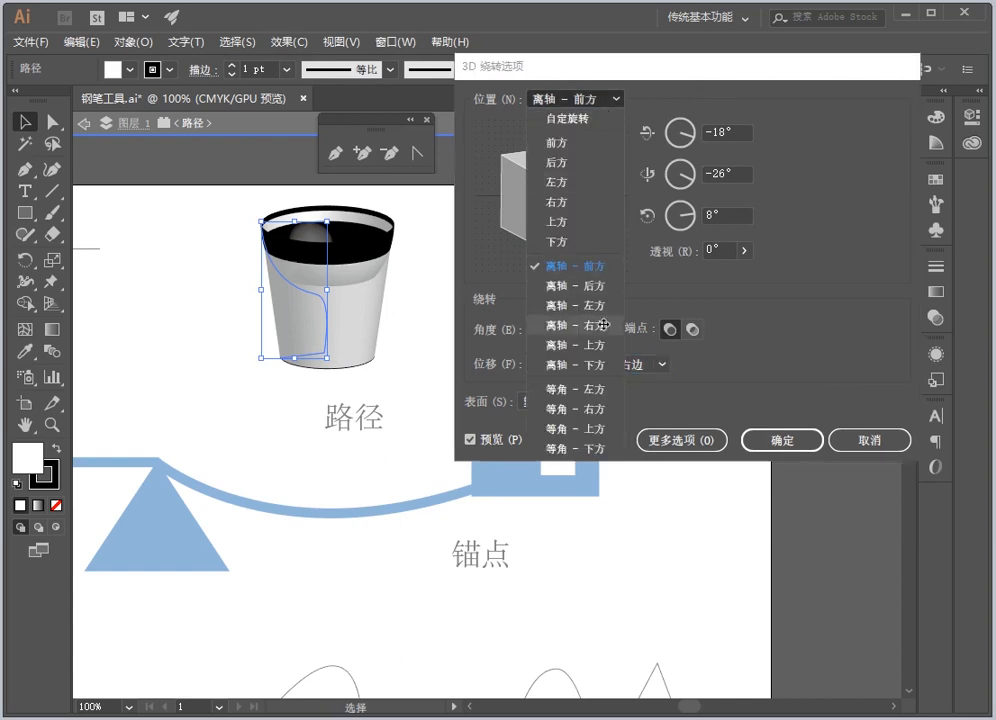
click(683, 296)
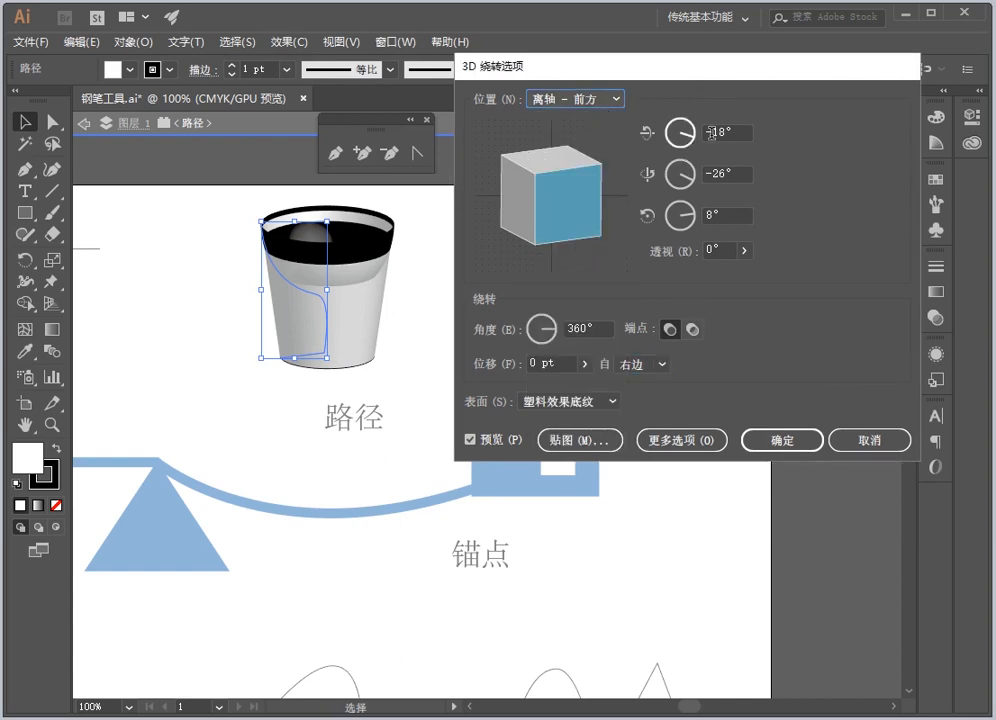
click(567, 400)
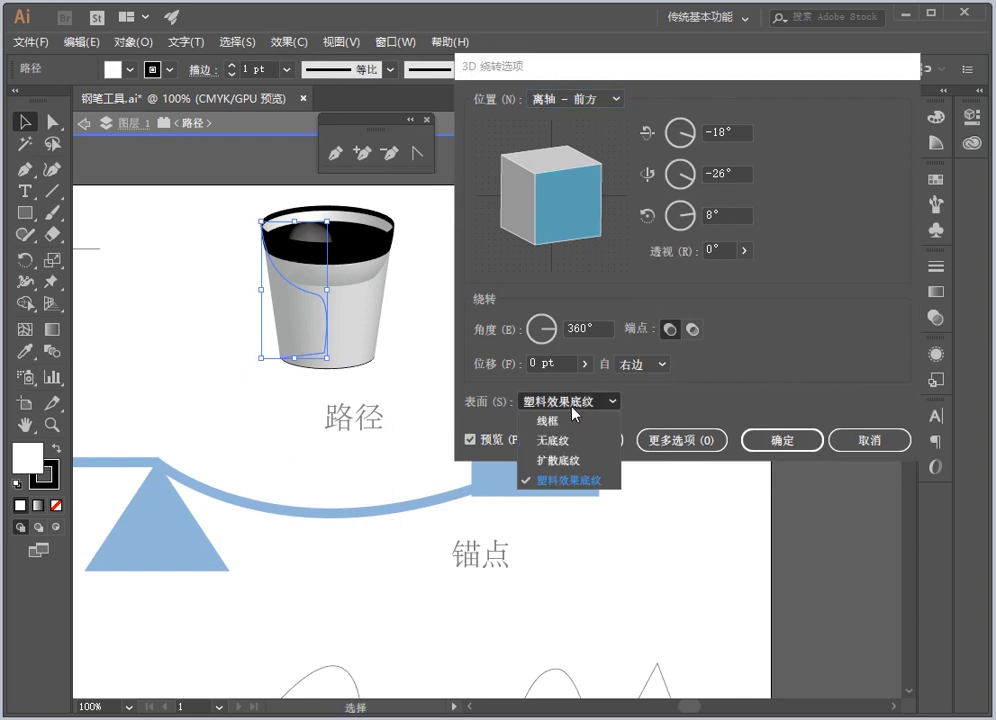
click(570, 422)
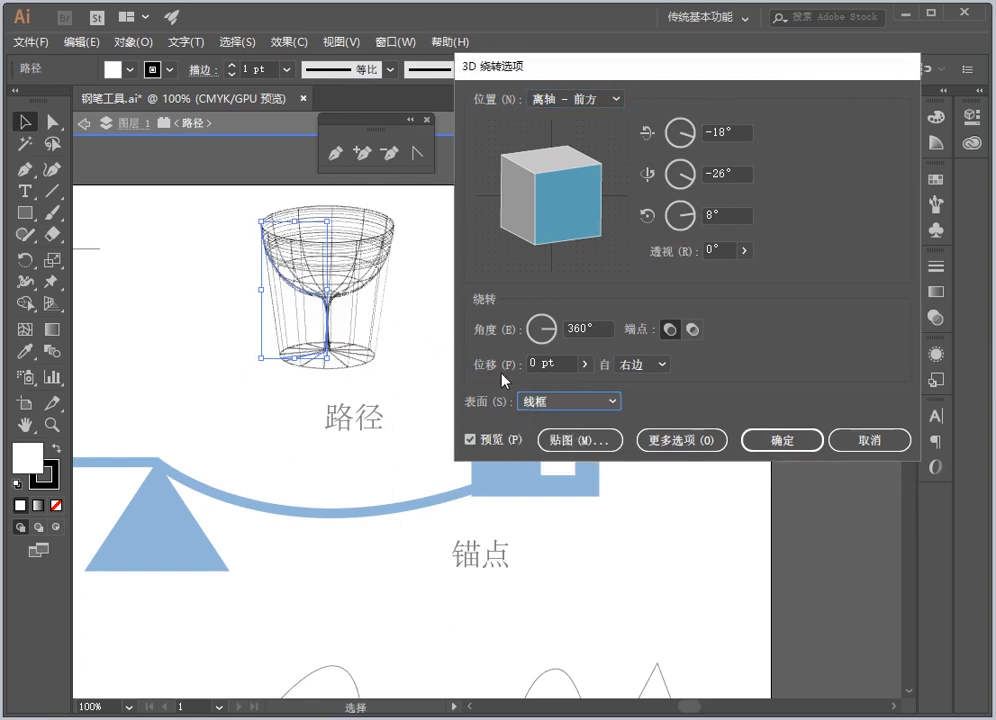
click(576, 401)
click(562, 427)
Set the revolve surface to diffuse shading (扩散底纹) and apply the 3D Revolve effect
click(563, 404)
click(572, 460)
click(570, 402)
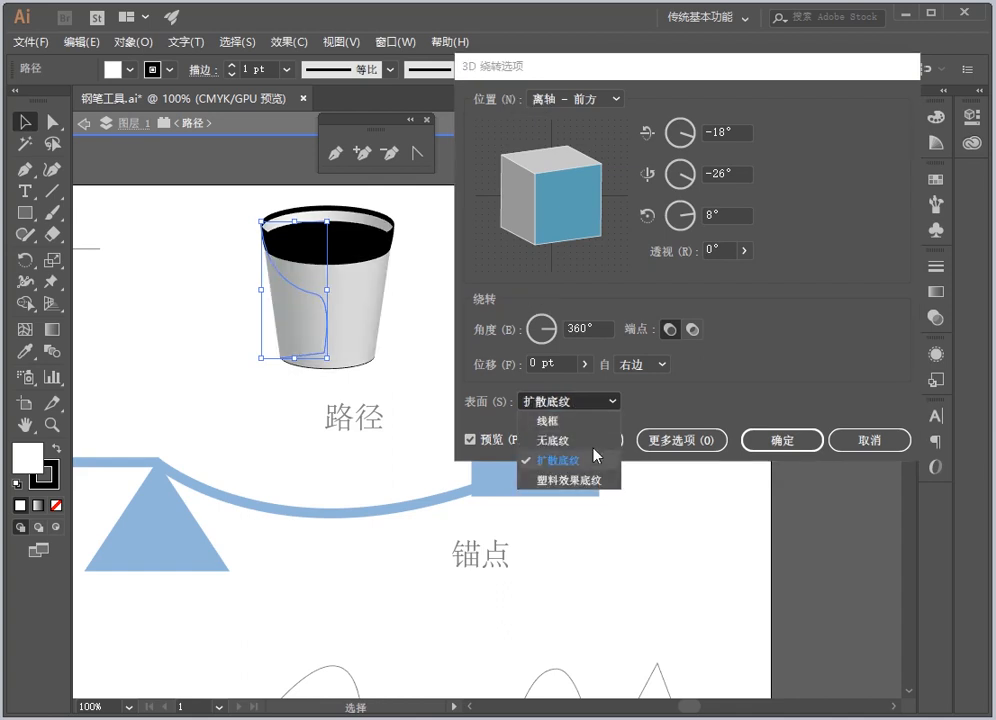
click(774, 354)
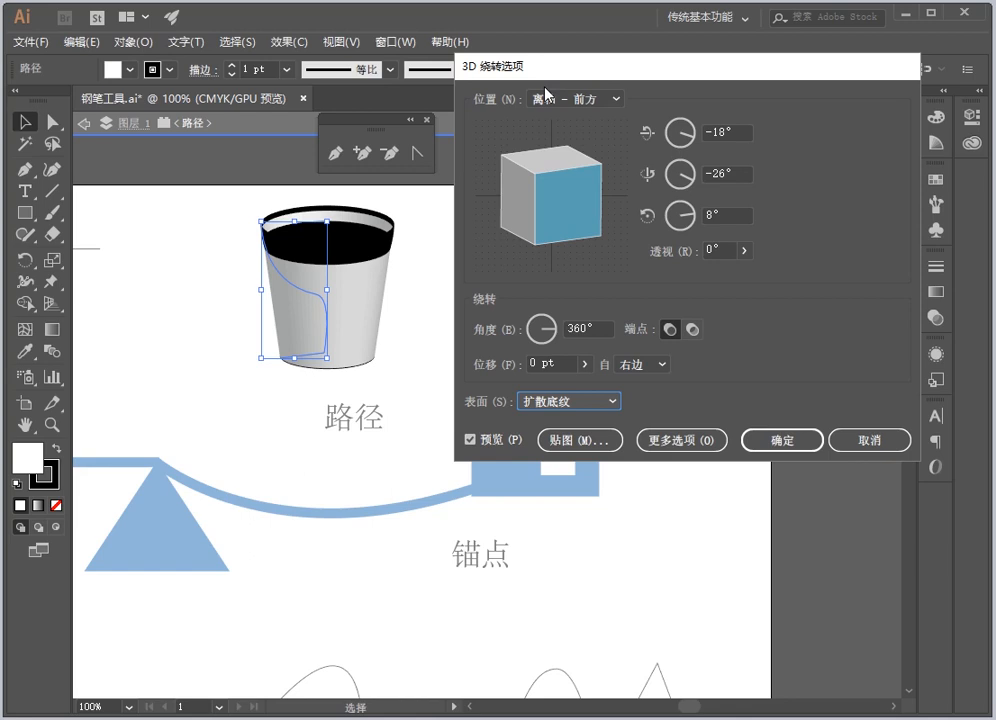
click(803, 443)
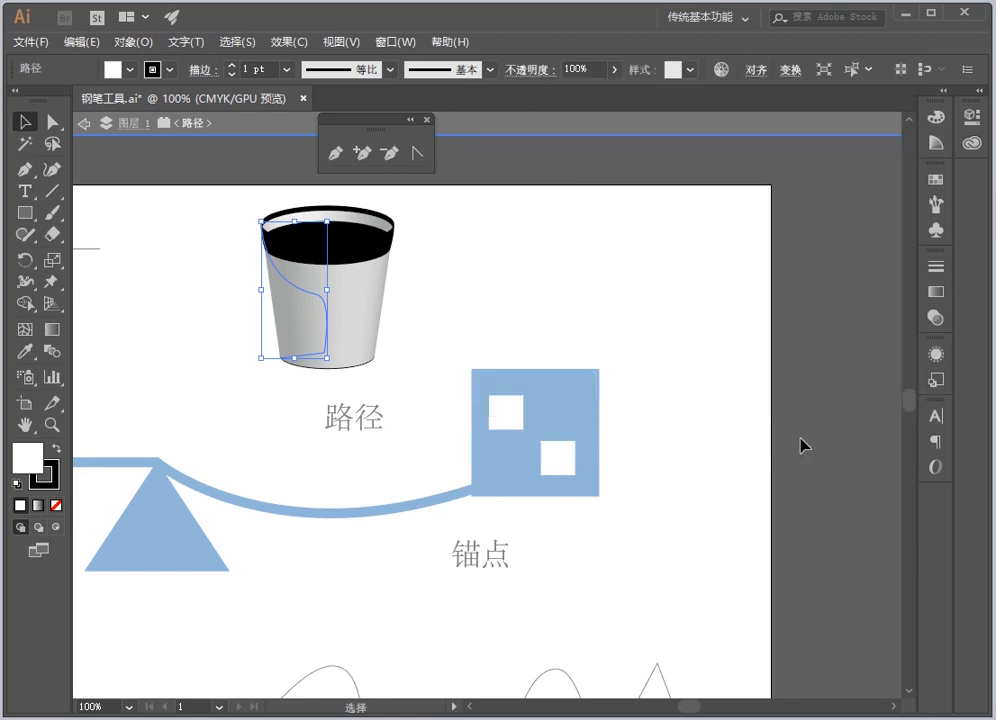
scroll(411, 396, down, 1)
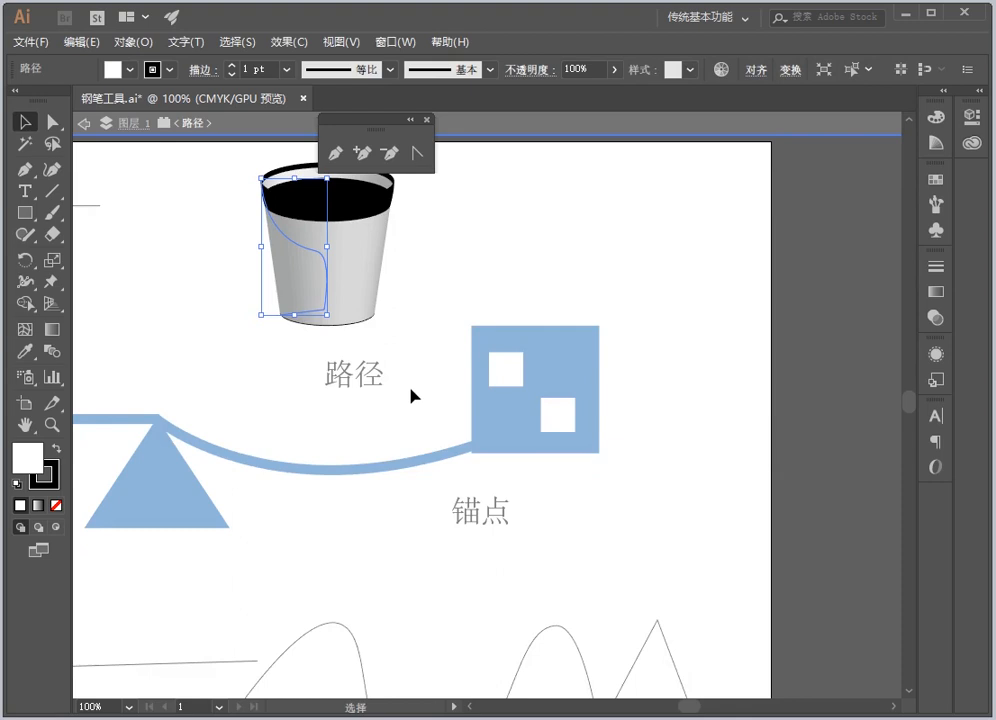
scroll(411, 396, up, 1)
scroll(411, 396, down, 1)
scroll(411, 396, down, 1)
scroll(411, 396, down, 3)
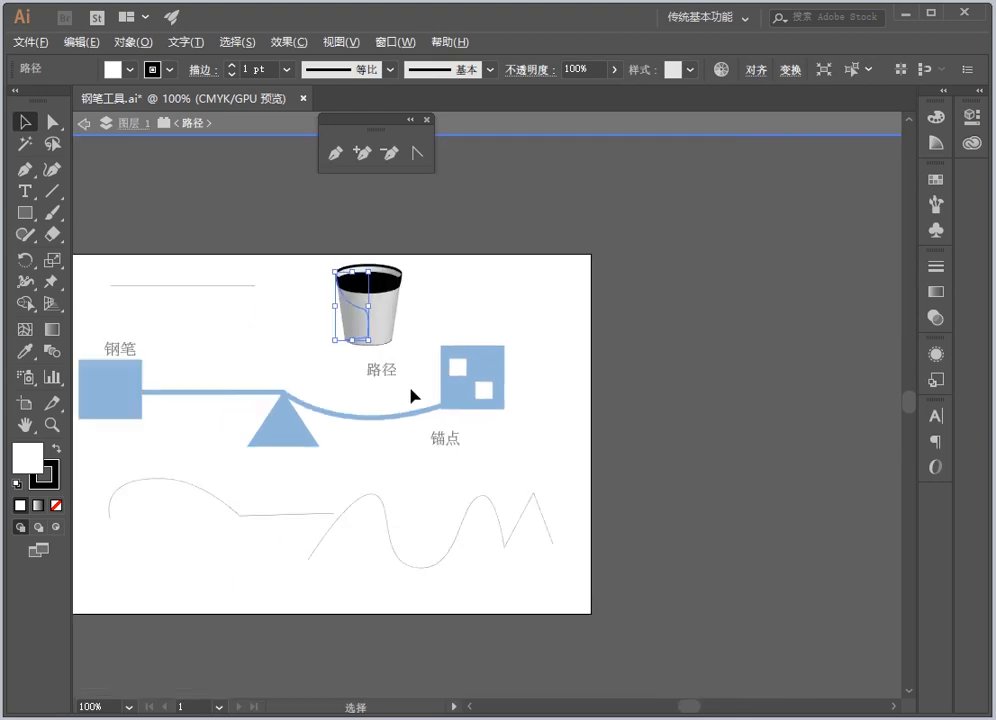
scroll(388, 410, up, 2)
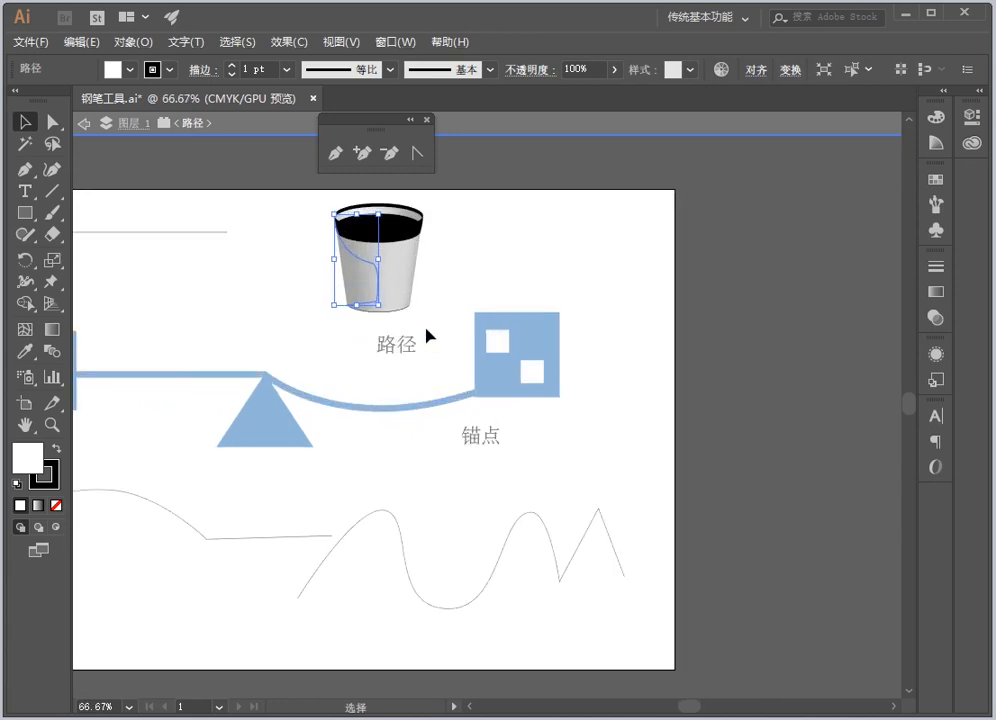
scroll(685, 707, left, 5)
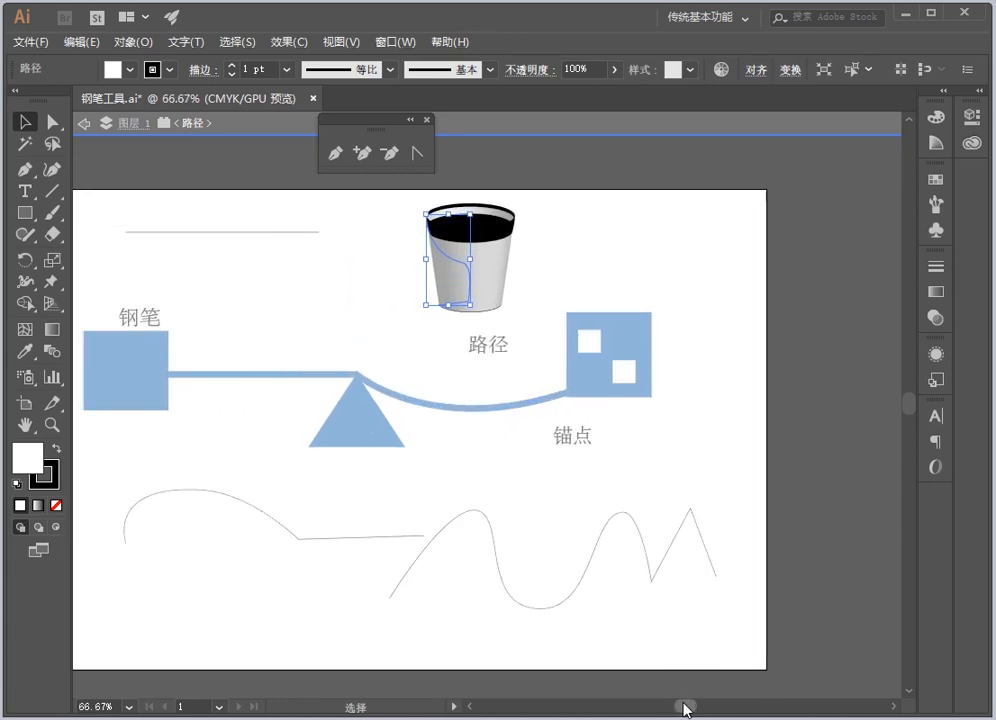